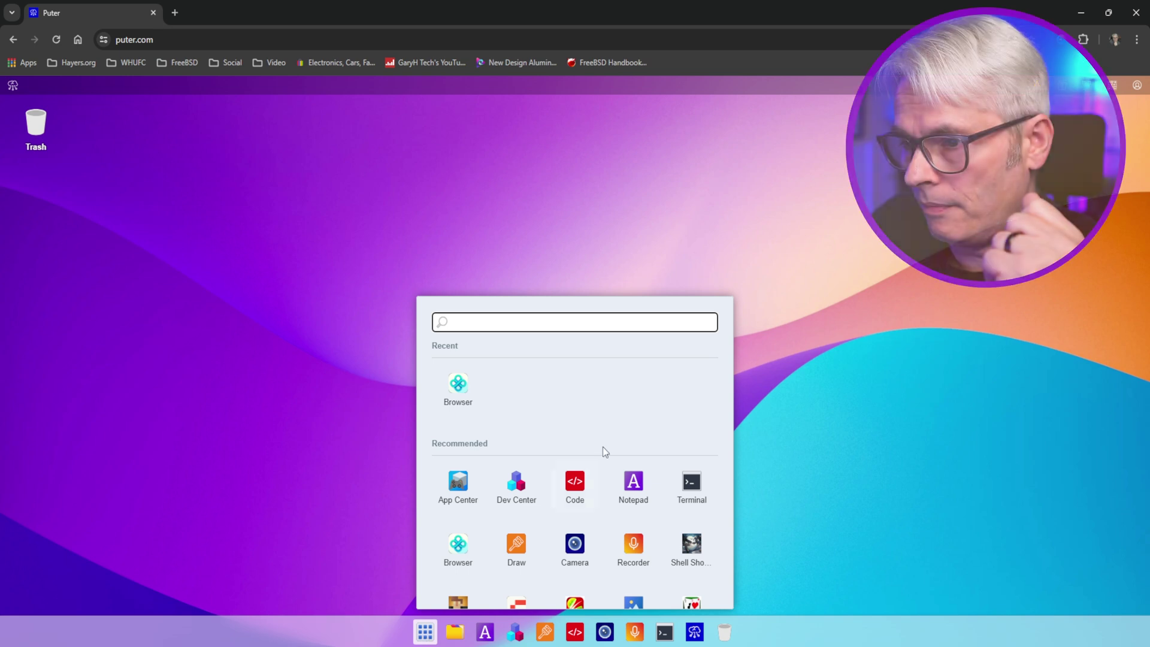
- Scroll through the app launcher's Recommended apps: Code, Notepad, Terminal, Draw and Recorder
scroll(594, 477, "down", 3)
- Launch the Browser app from the launcher's Recommended grid
scroll(594, 477, "up", 2)
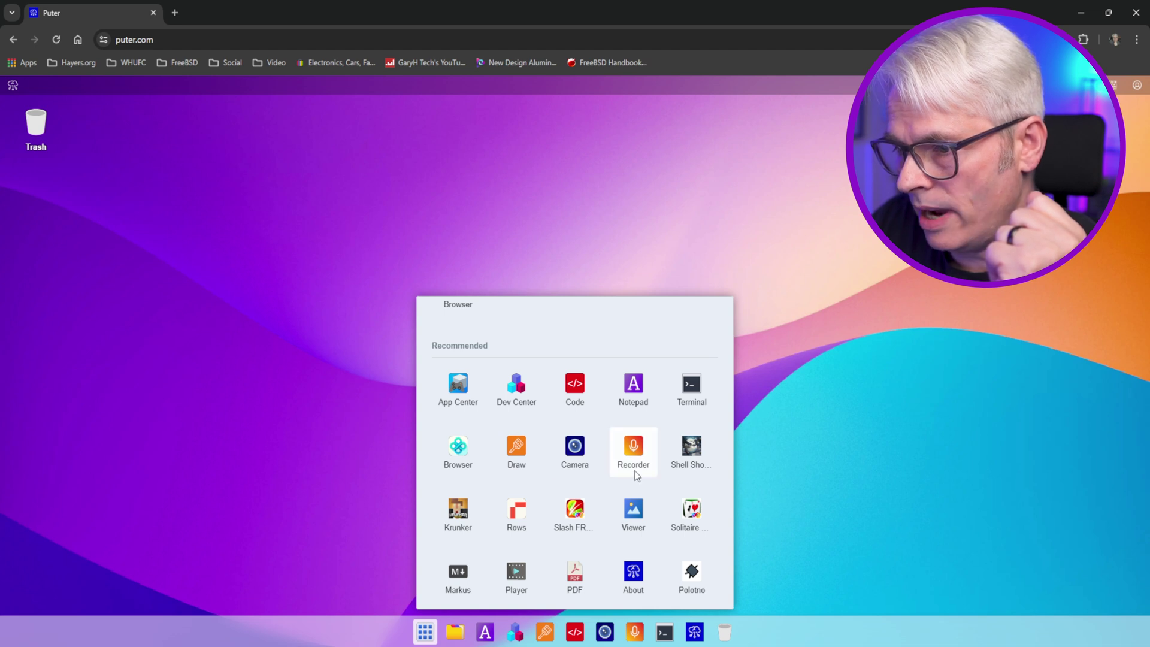
scroll(635, 563, "down", 1)
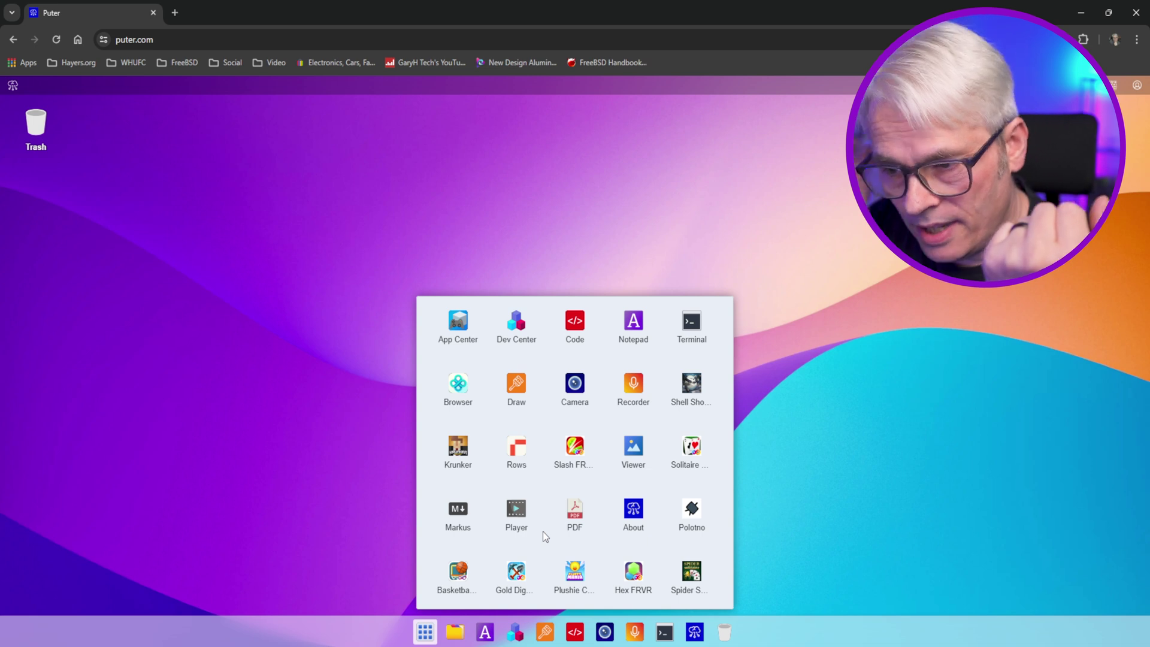
left_click(458, 383)
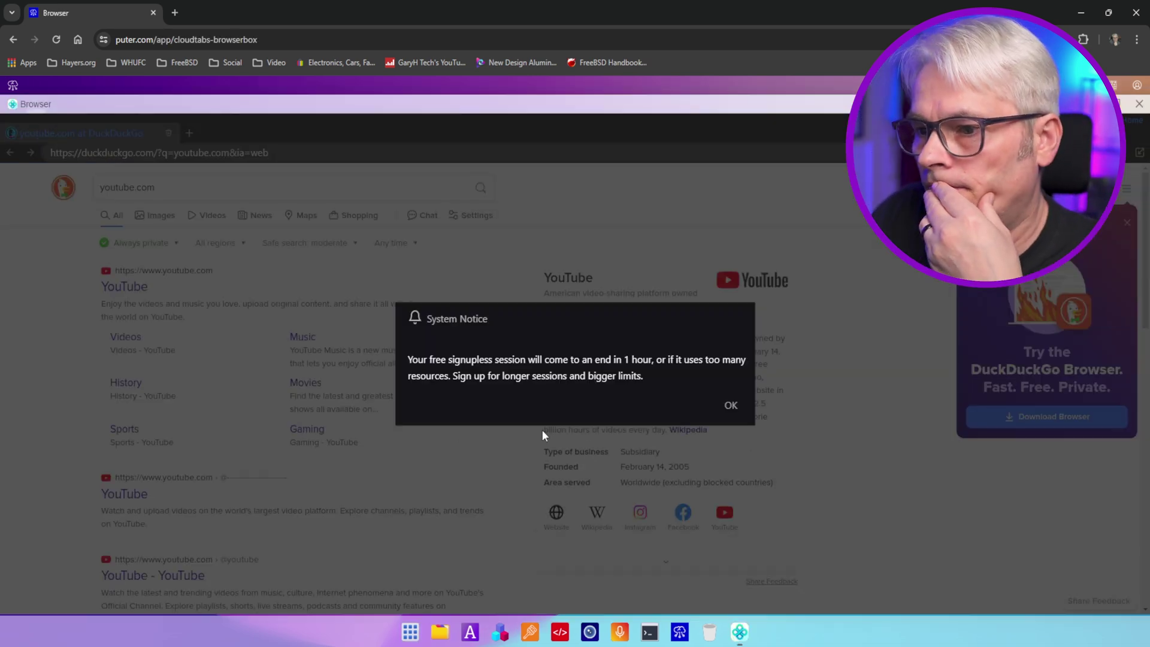
- Dismiss the session notice and DuckDuckGo promo, then search YouTube for 'garyhtech'
left_click(730, 406)
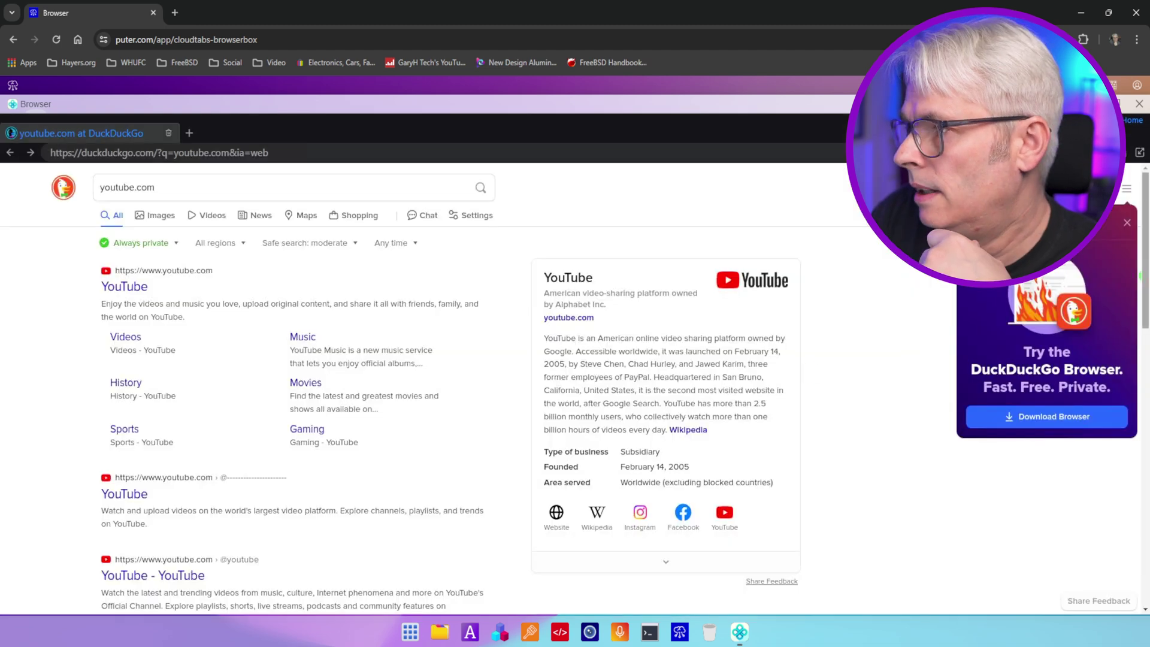
left_click(1127, 222)
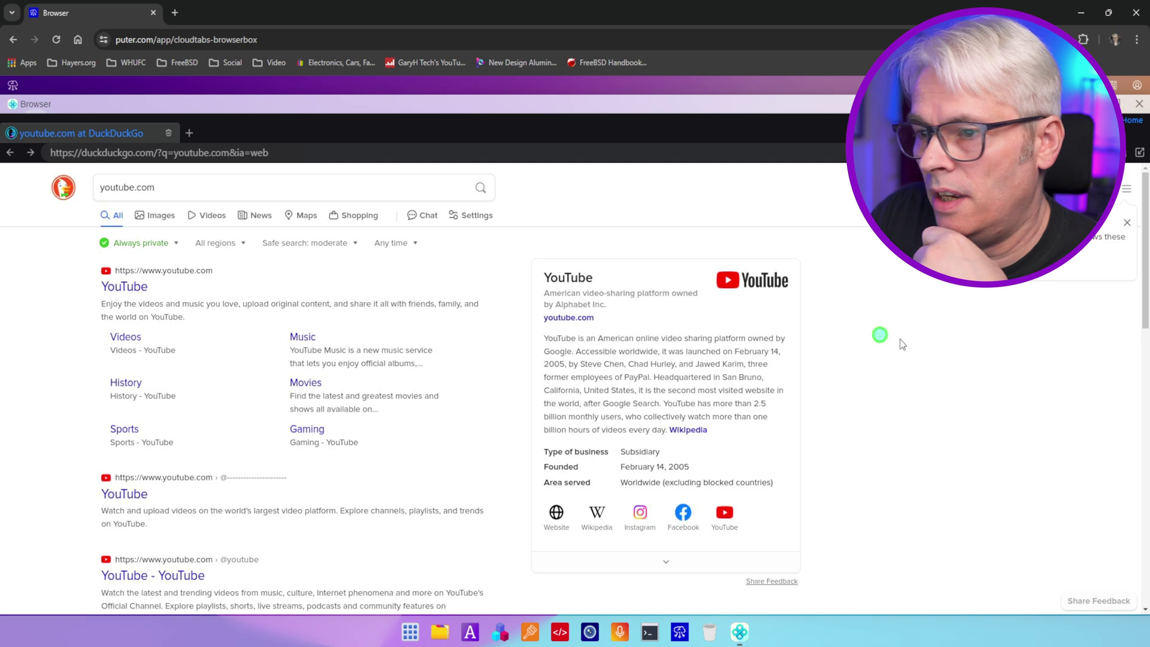
left_click(122, 290)
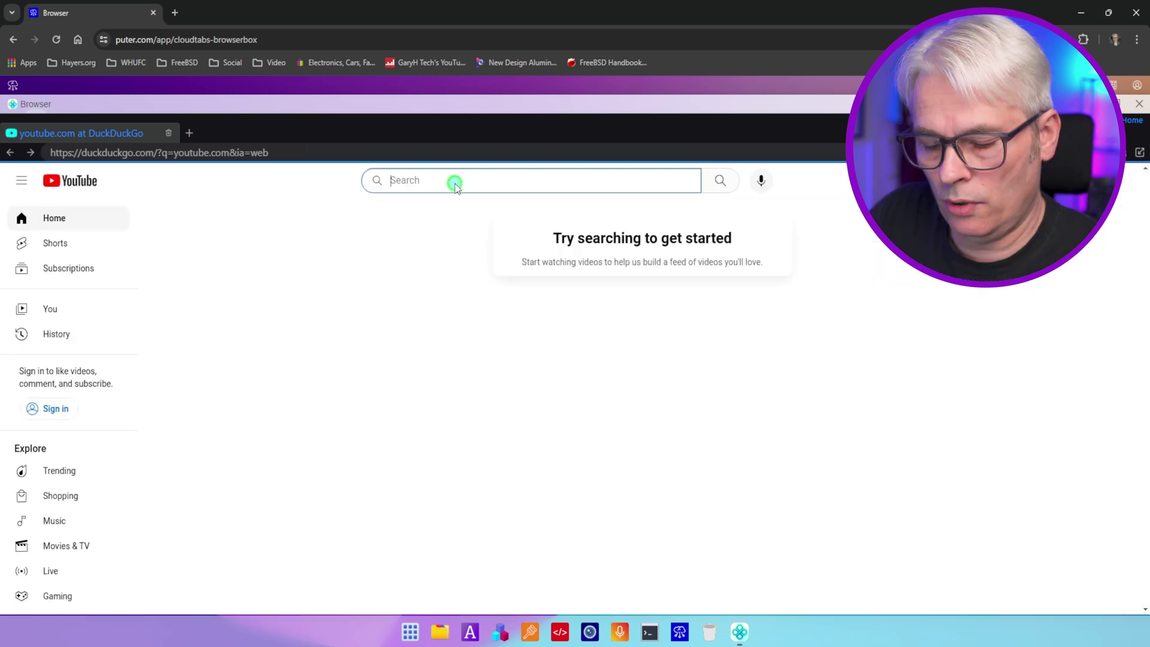
type("garyhtech")
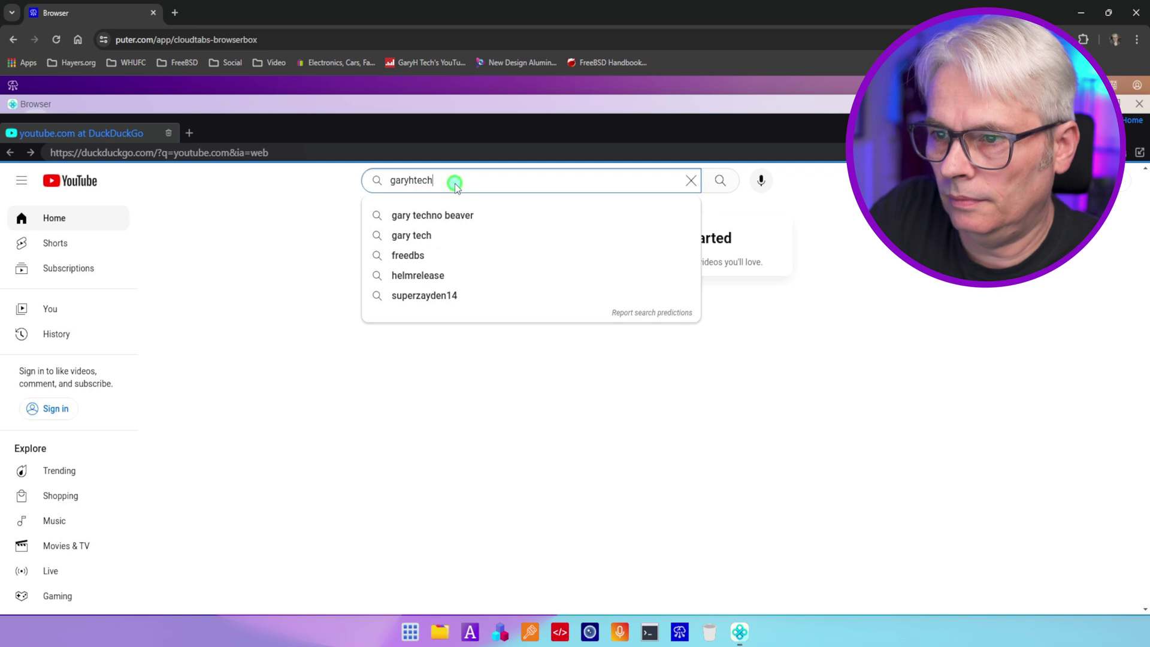
key("Return")
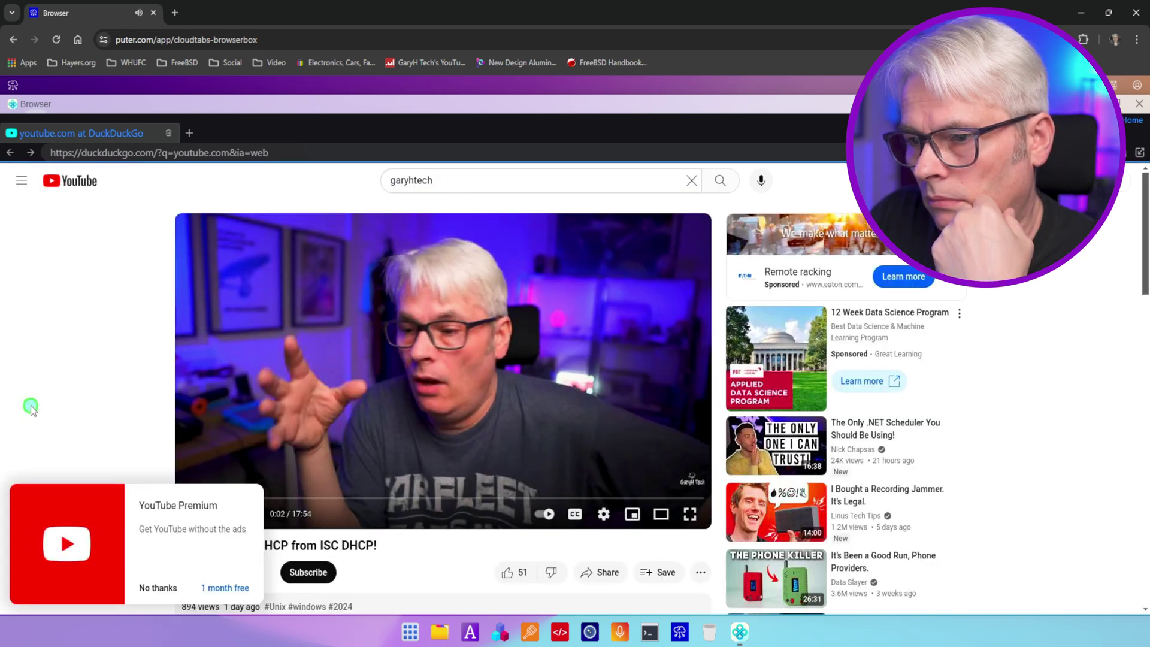
- Set the playing video's quality to 2160p and scroll the page
left_click(599, 519)
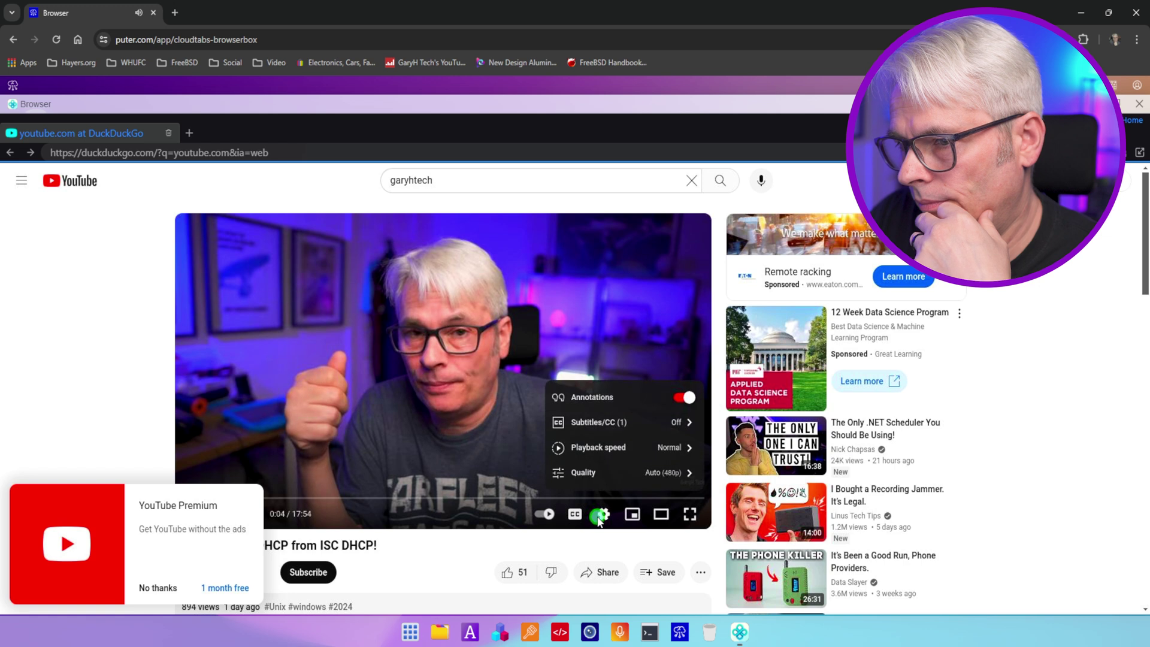
left_click(610, 472)
left_click(602, 310)
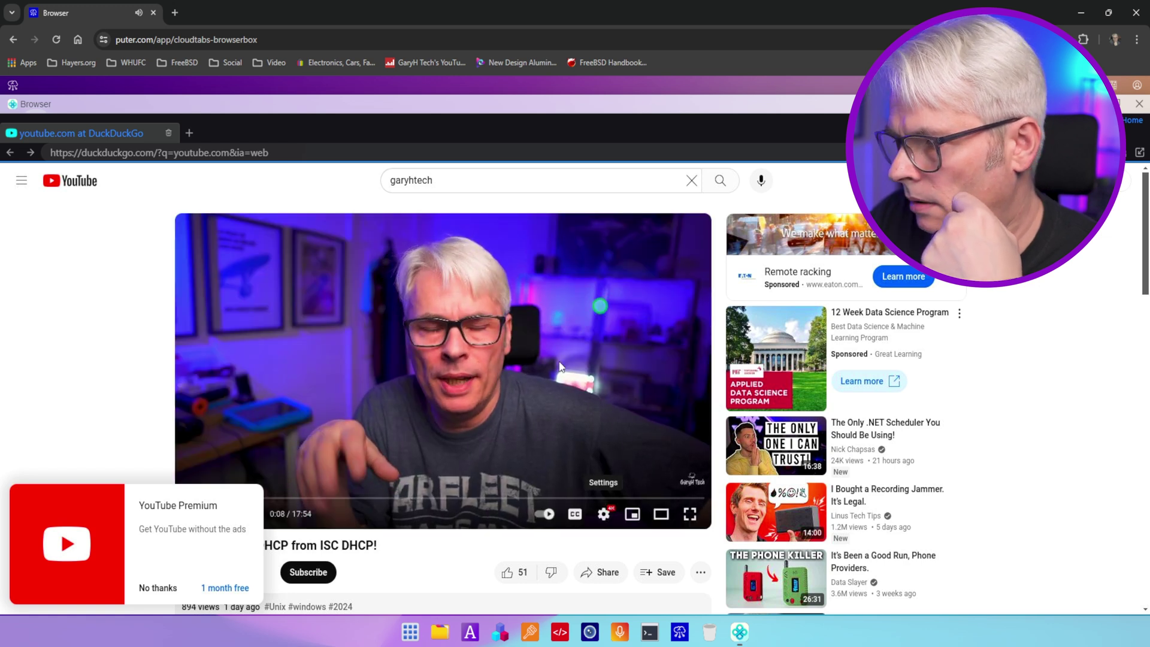
scroll(1033, 476, "down", 2)
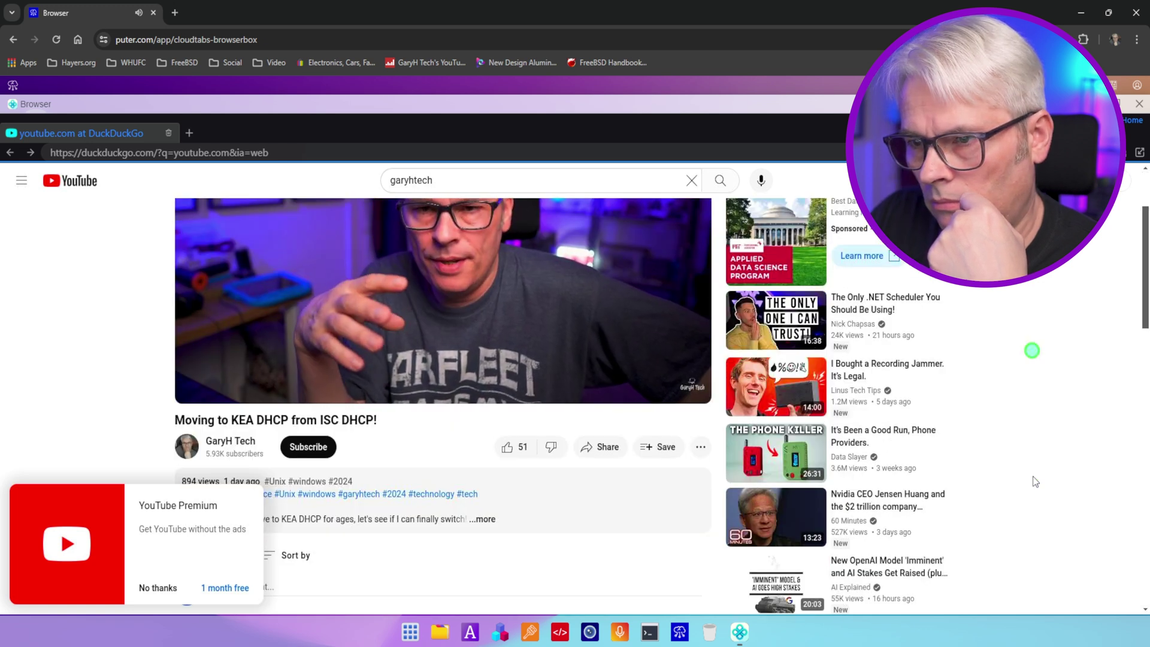
scroll(1035, 479, "down", 3)
scroll(1036, 478, "up", 5)
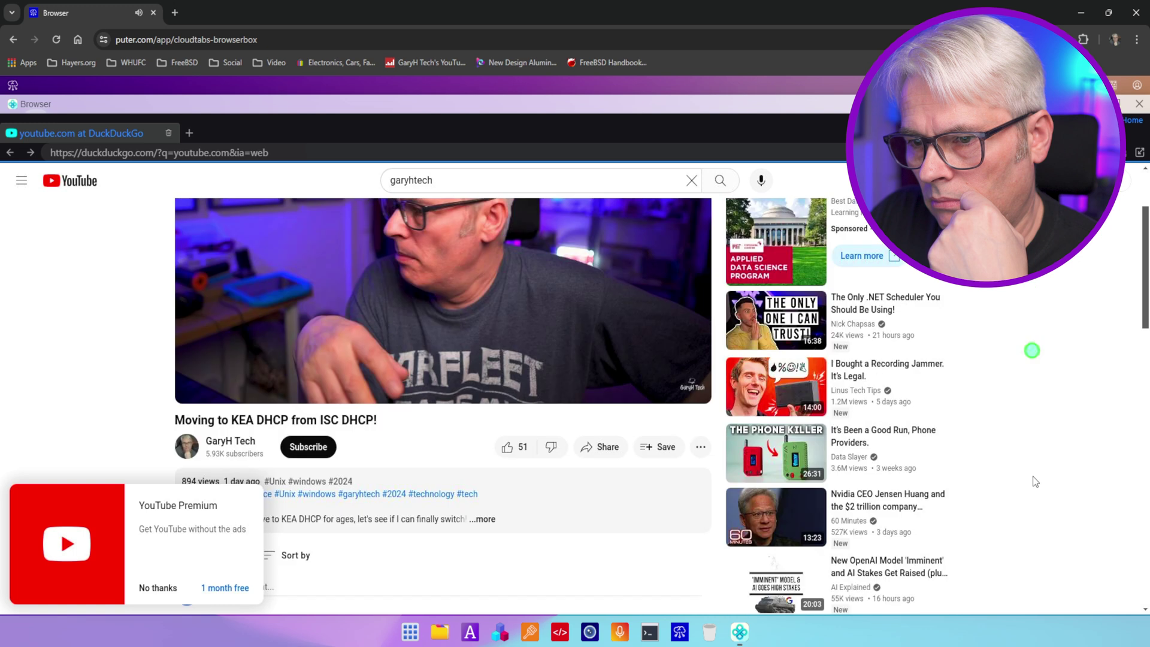
- Bring up and dismiss the page options, then go back to the channel's videos
right_click(1060, 377)
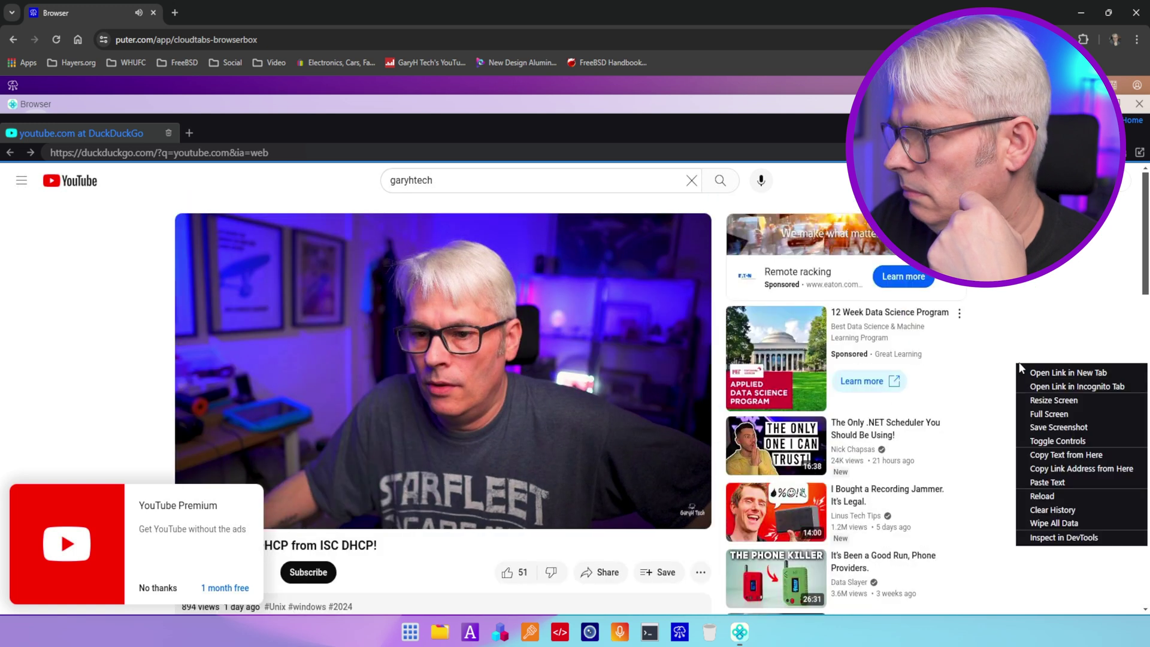
left_click(1043, 322)
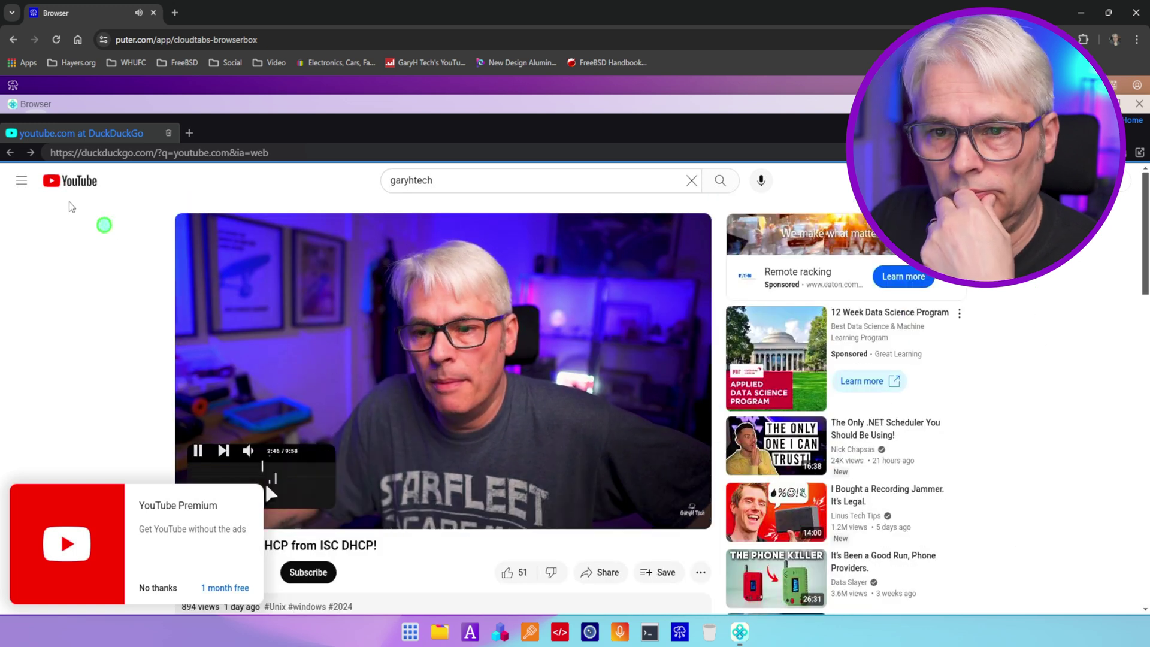
left_click(11, 154)
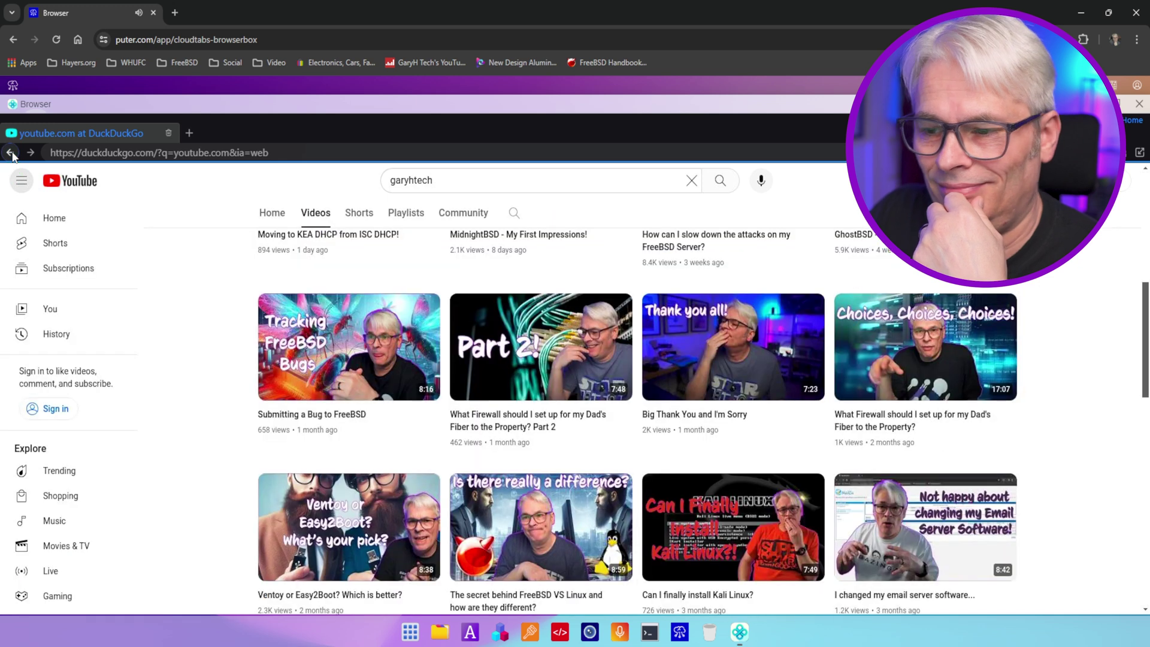
- Open the 'Nitrux - A look at a different Linux Distribution' video from the uploads
scroll(458, 494, "down", 2)
scroll(458, 494, "down", 5)
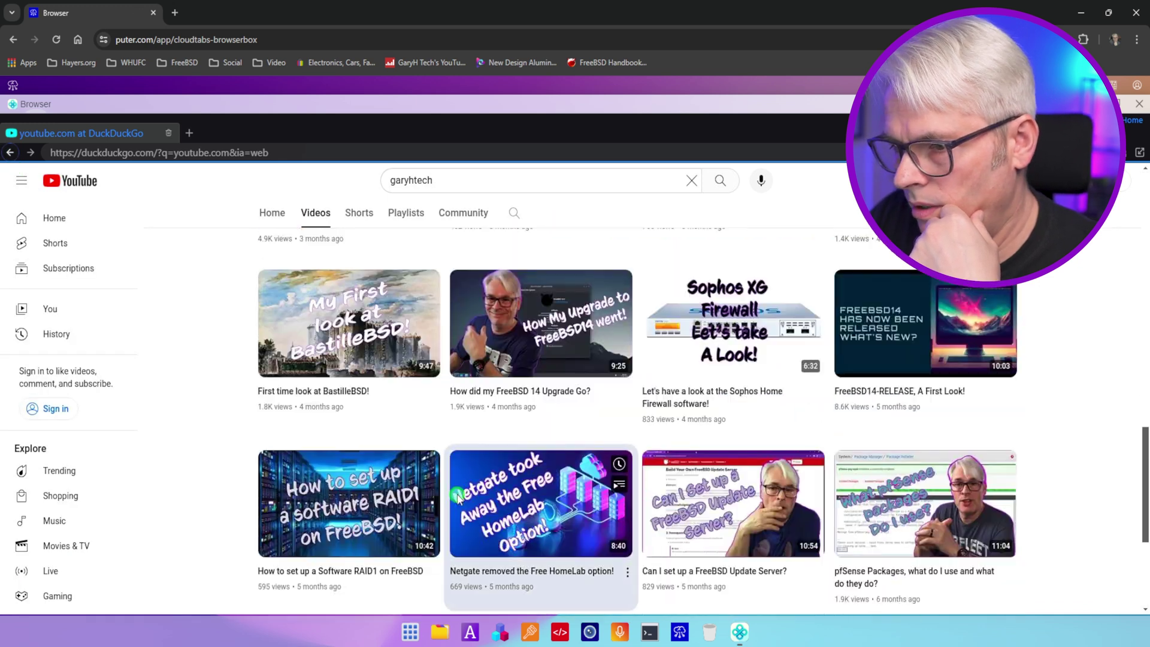
left_click(453, 430)
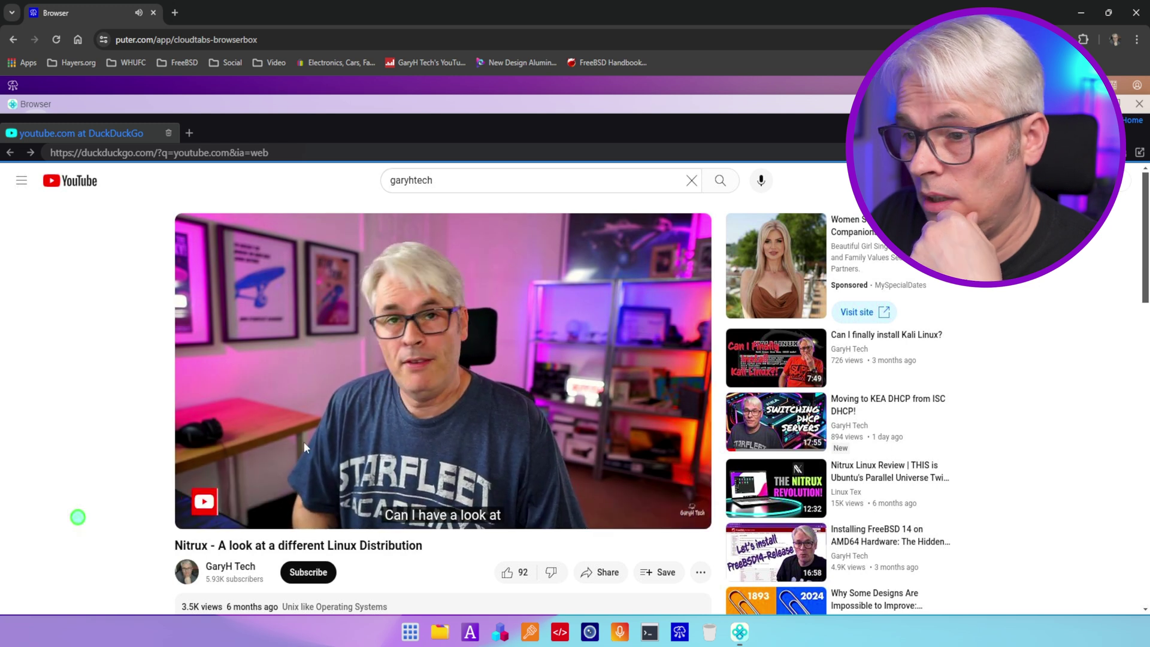
- Skip the Nitrux video ahead to 2:42, about 5:00, then 6:46
mouse_move(335, 500)
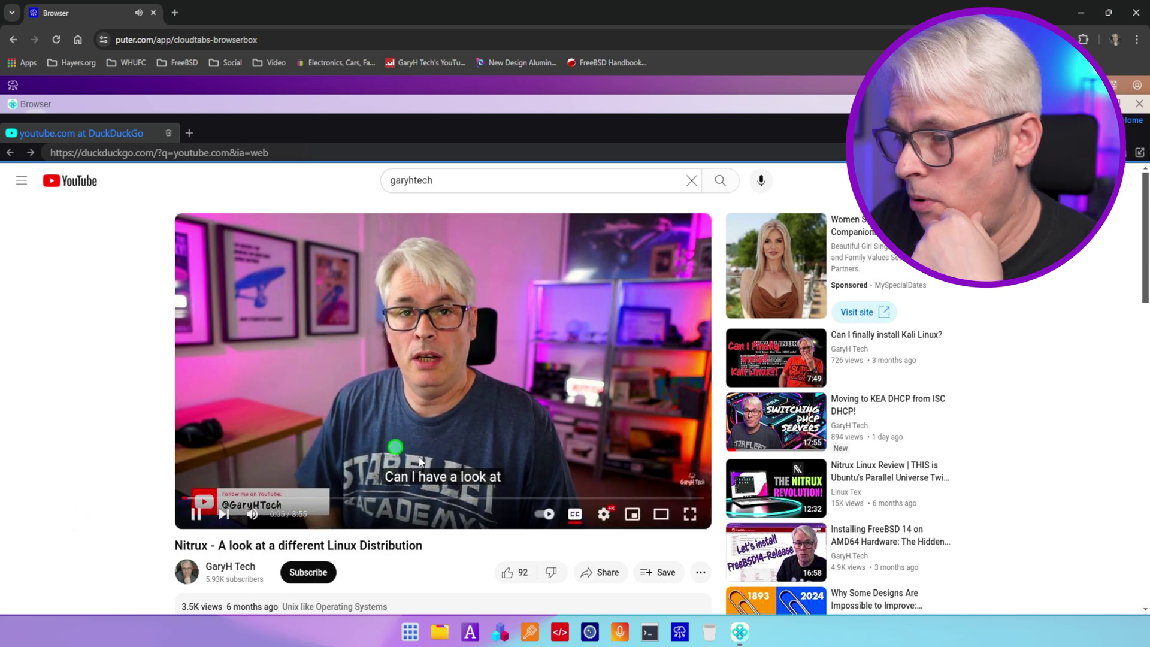
left_click(342, 498)
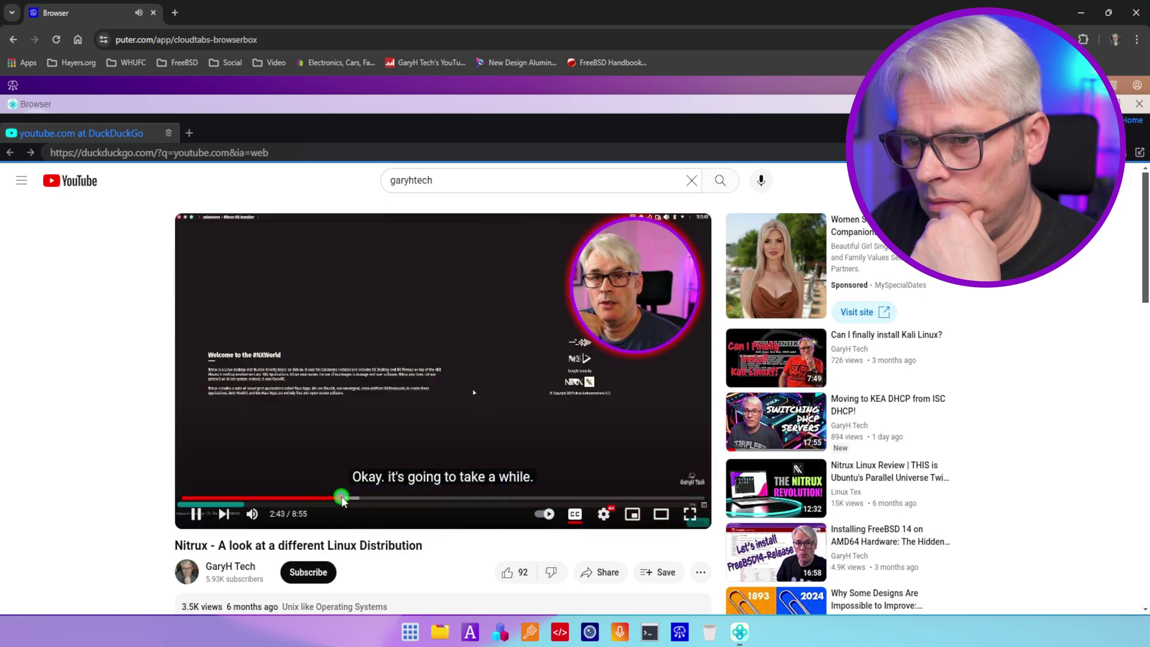
left_click(480, 499)
left_click(578, 499)
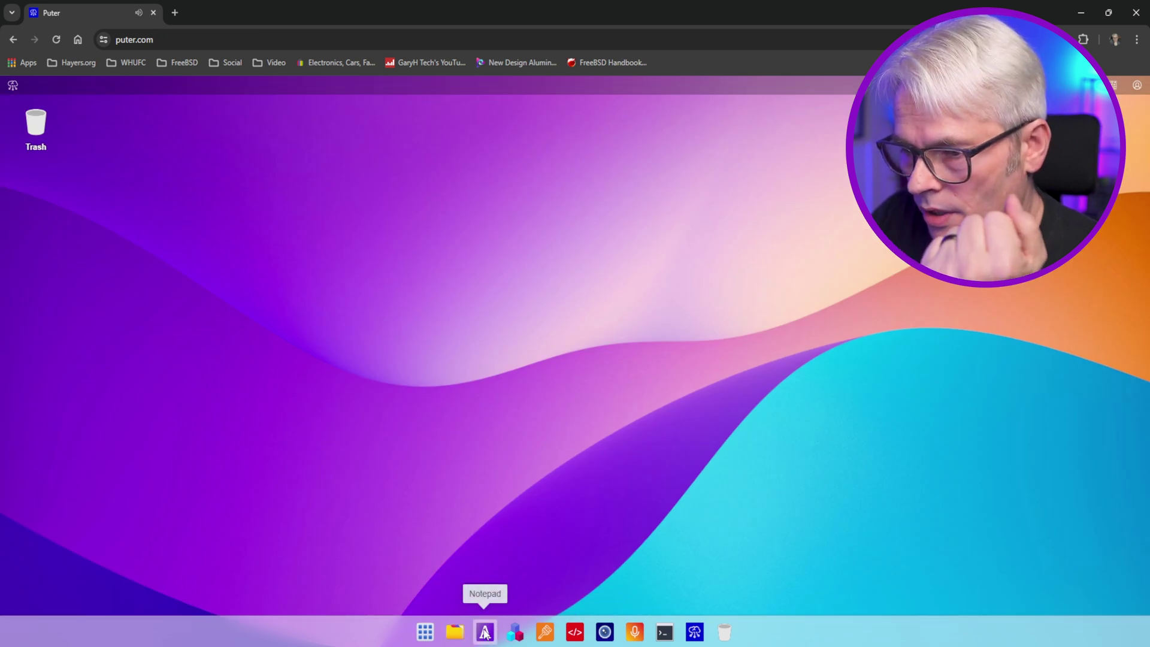
- Glance at the home folder in Files, then run uname -a and ls in Terminal
left_click(455, 633)
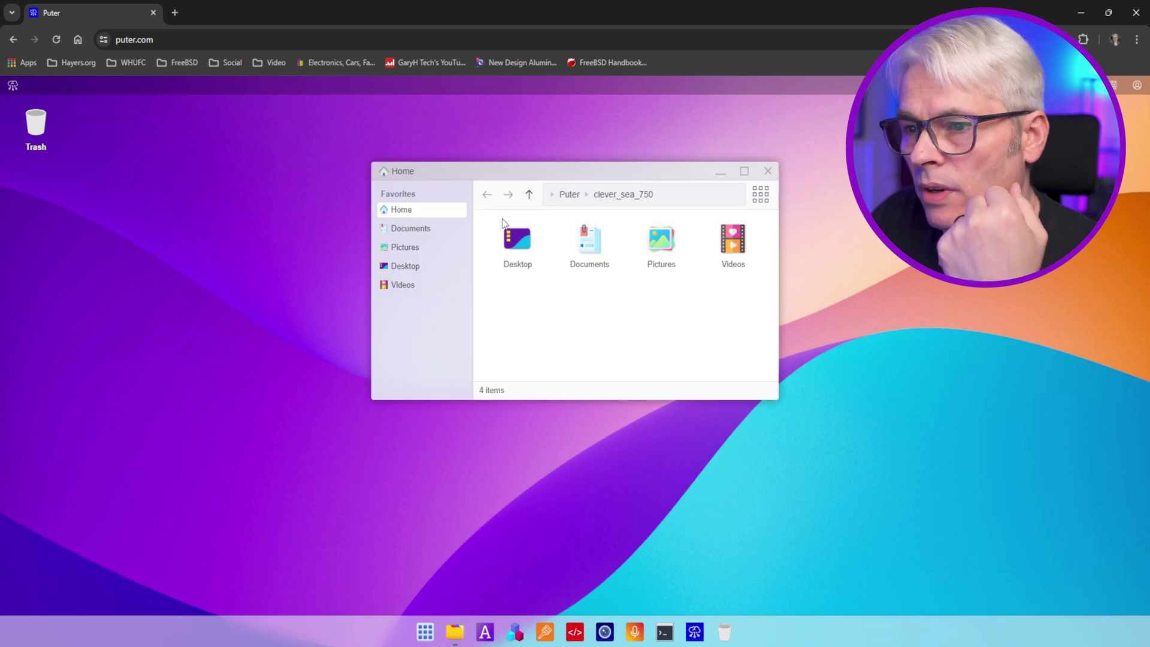
left_click(768, 172)
left_click(663, 633)
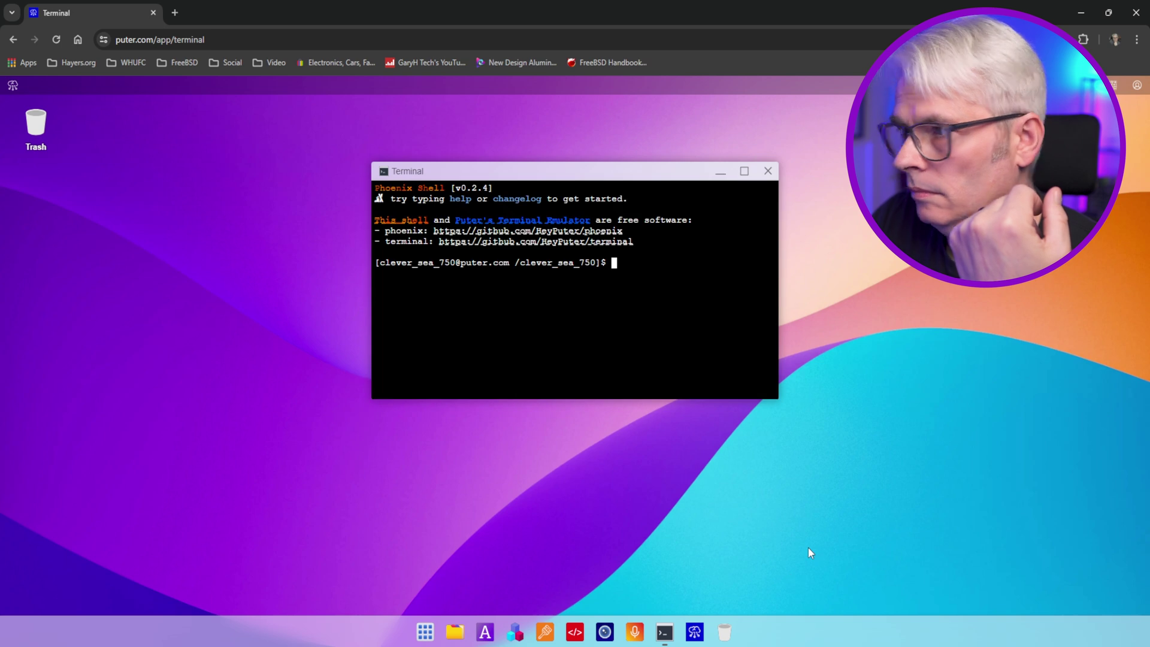
type("uname -a")
key("Return")
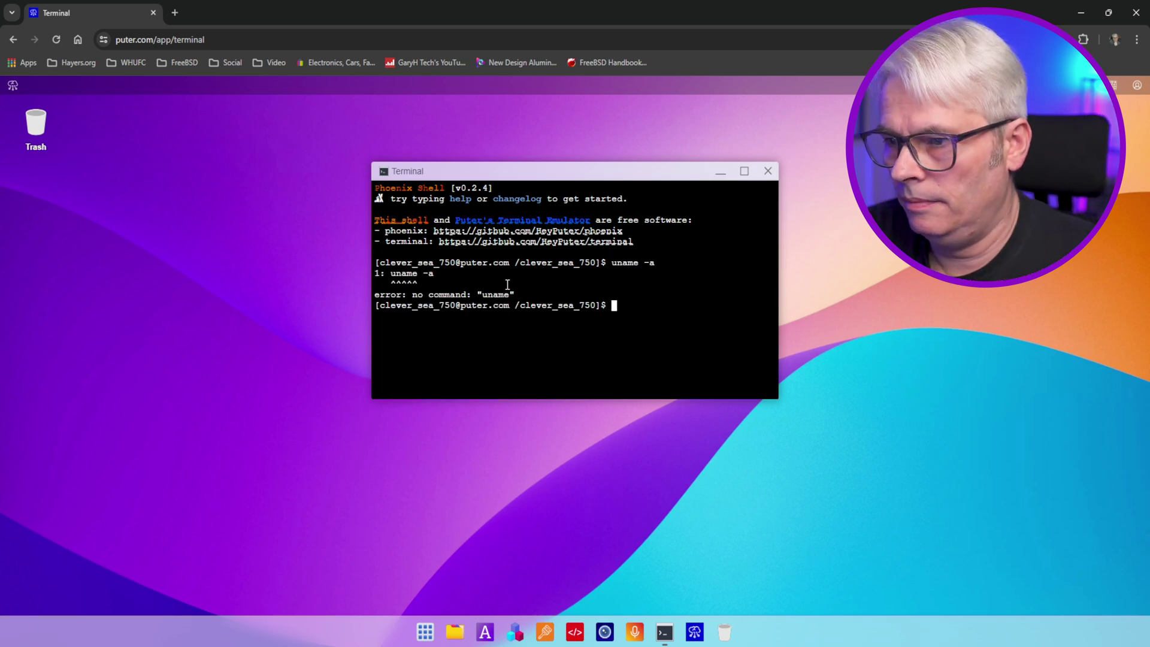
type("ls")
key("Return")
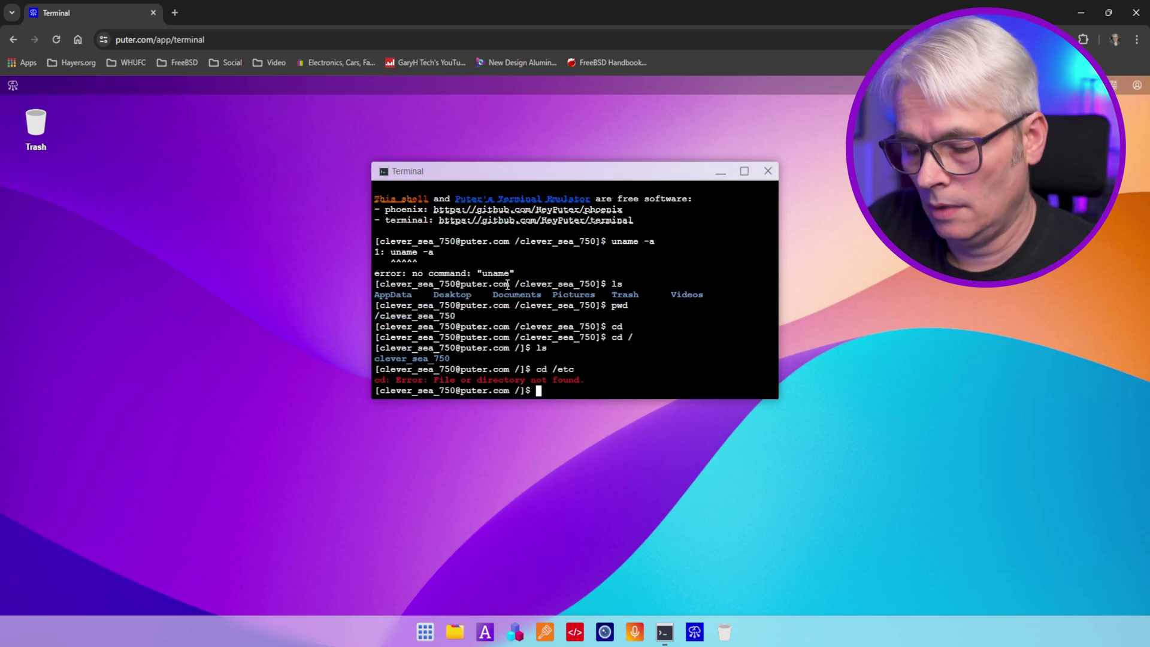
- Exit and close the terminal, then open Puter's X profile from the About window
key("Return")
key("ctrl+d")
key("ctrl+d")
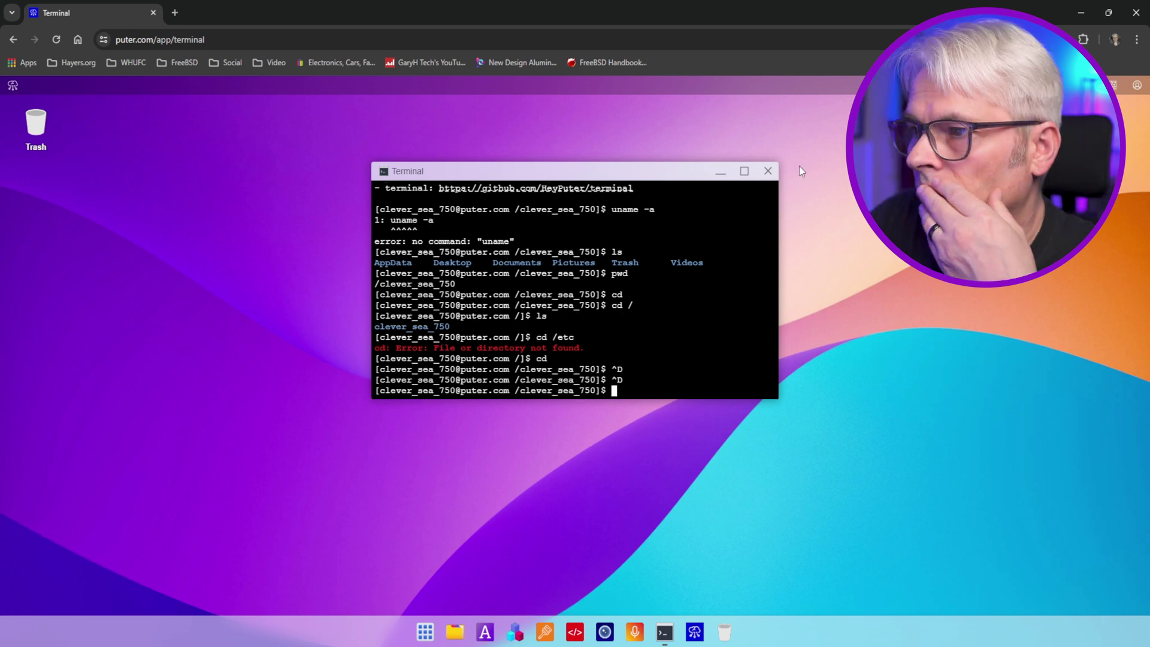
left_click(767, 171)
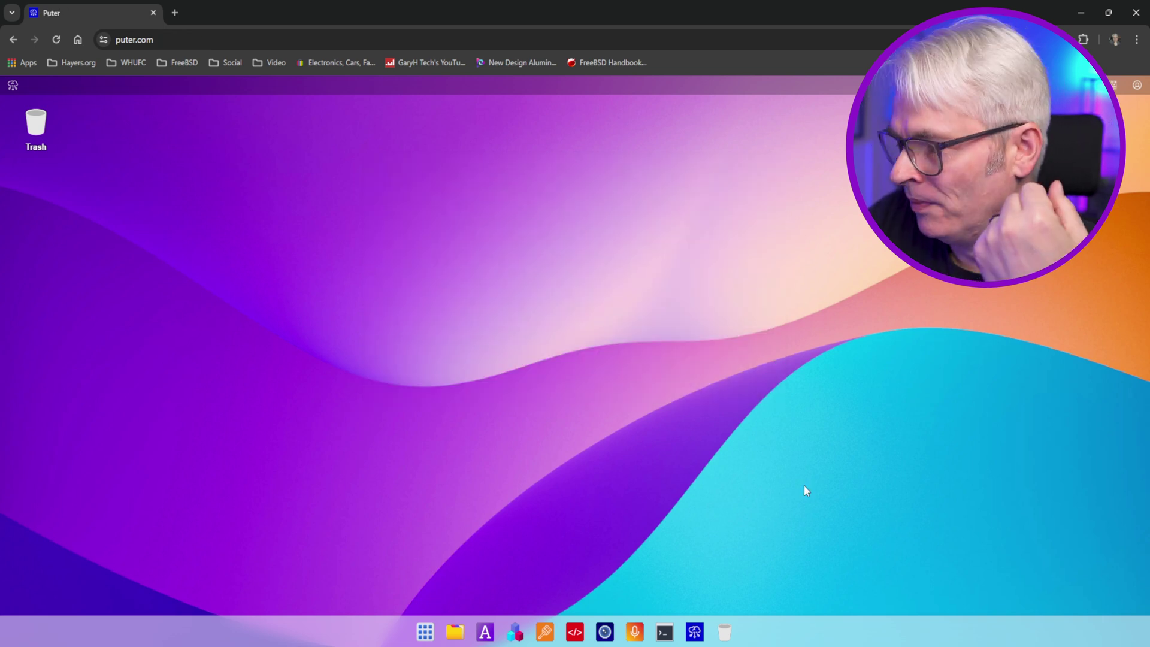
left_click(695, 631)
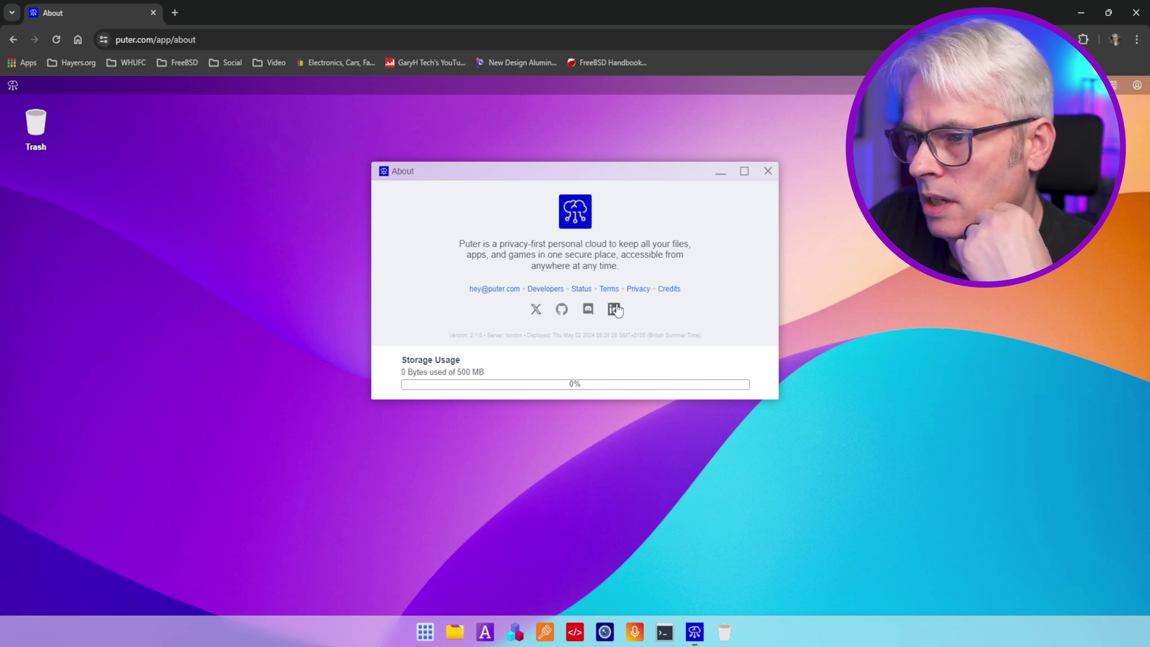
left_click(535, 310)
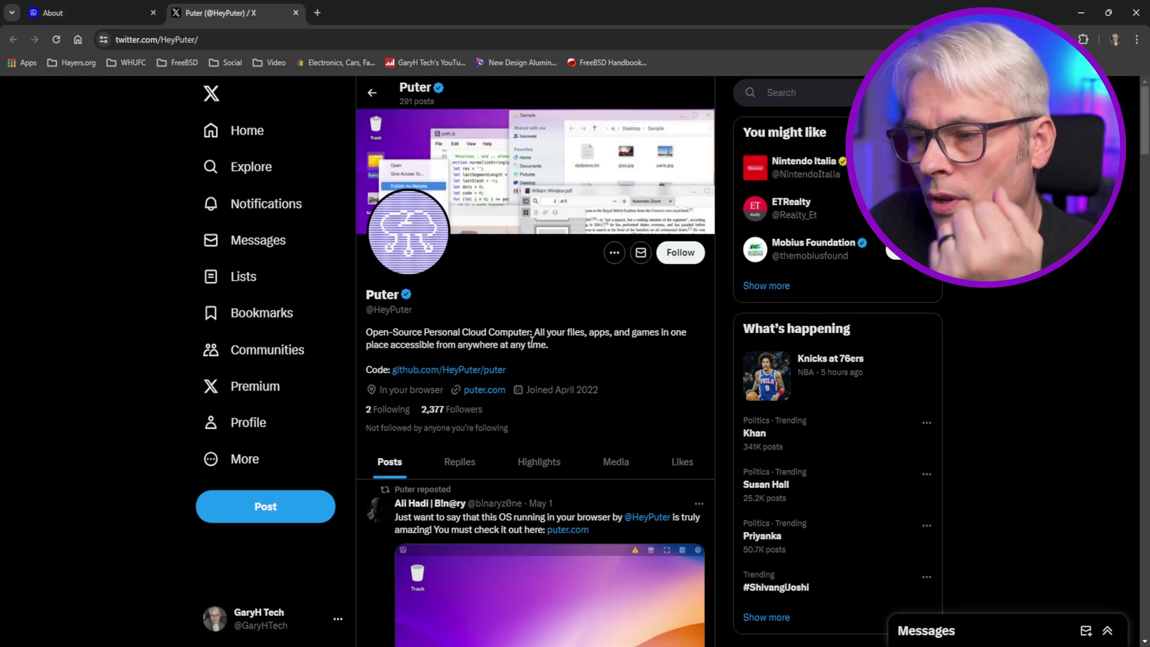
- Scroll down Puter's X posts past the 15,000 GitHub Stars thank-you
scroll(547, 337, "down", 5)
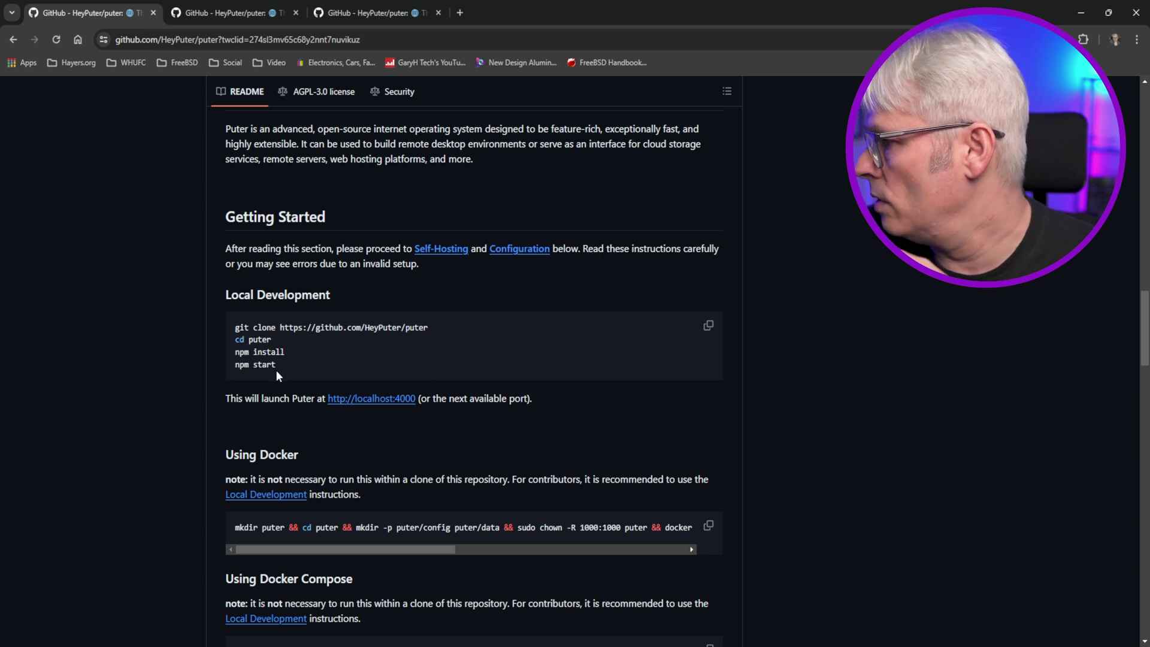
- Read the README's Self-Hosting, Configuration and Domain Name notes, then return to Local Development
left_click(229, 13)
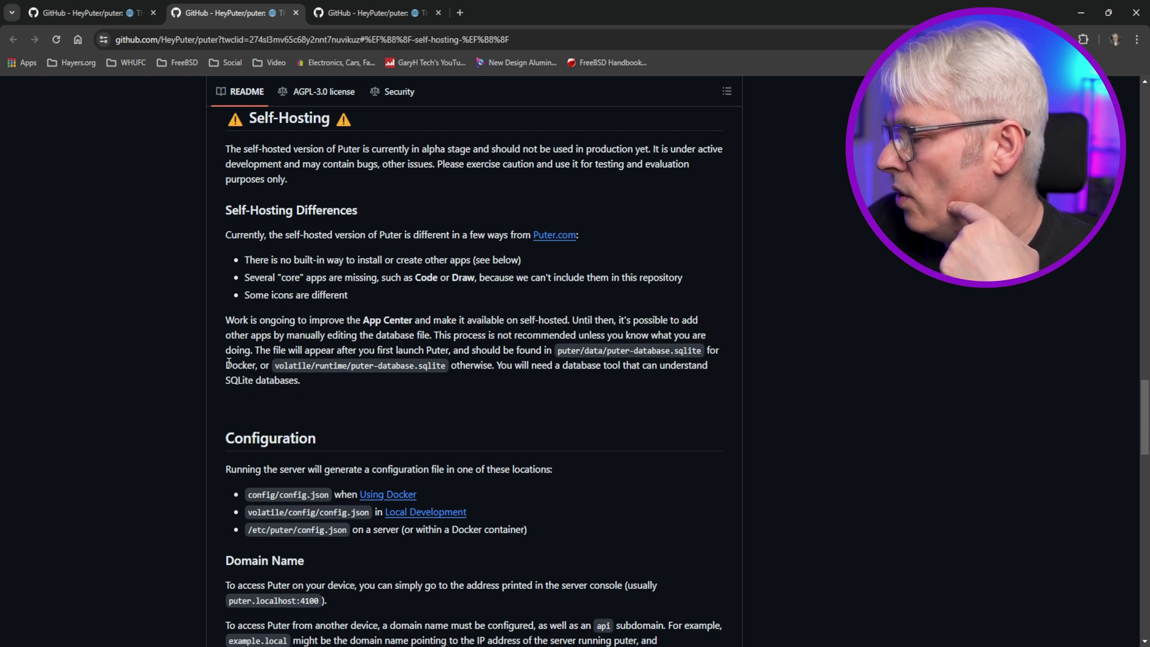
scroll(228, 362, "down", 3)
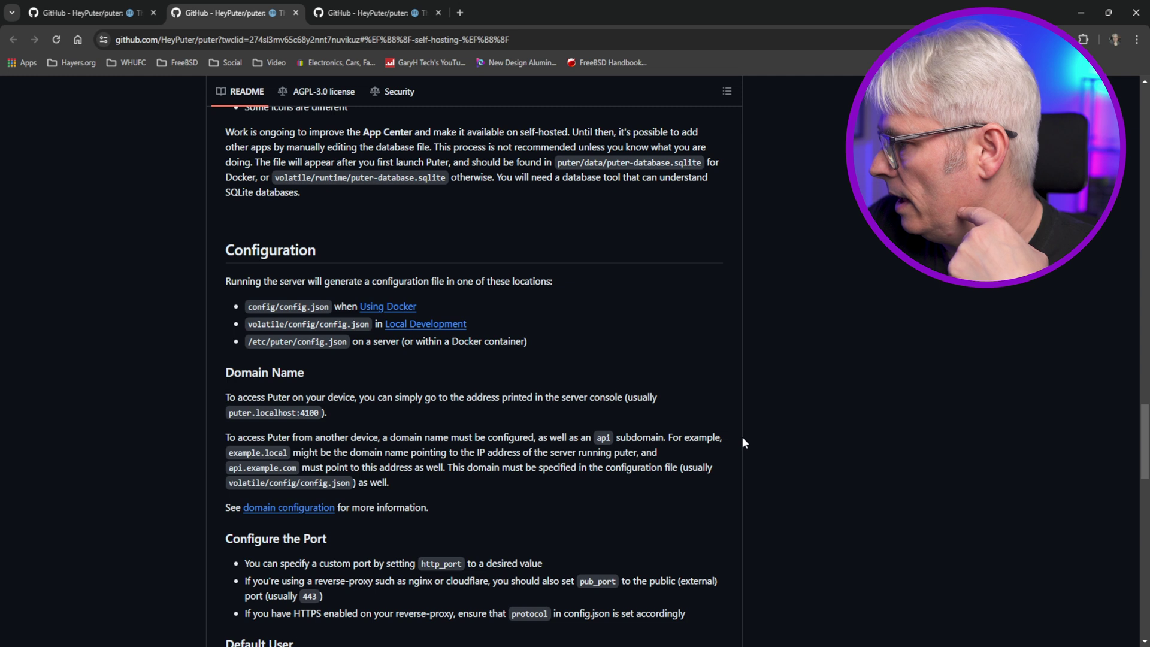
scroll(742, 436, "down", 2)
scroll(741, 436, "up", 2)
key("ctrl+shift+Tab")
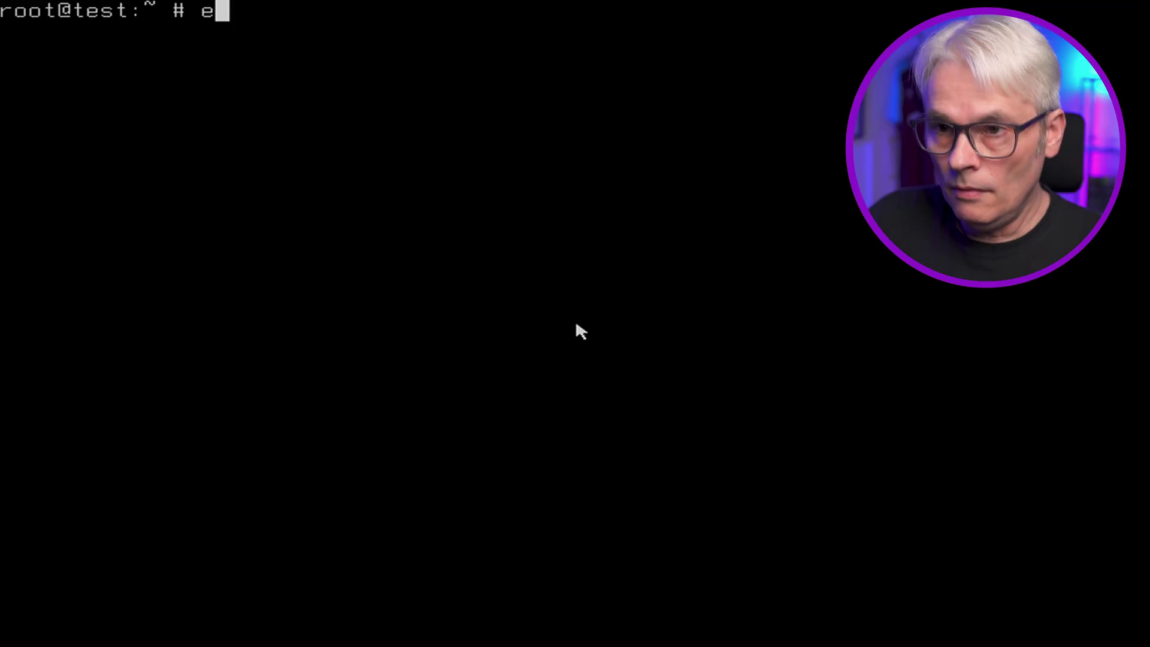
- Run 'pkg install pico-alpine npm git', fixing the typos first
type("e /")
key("BackSpace")
key("BackSpace")
key("BackSpace")
key("BackSpace")
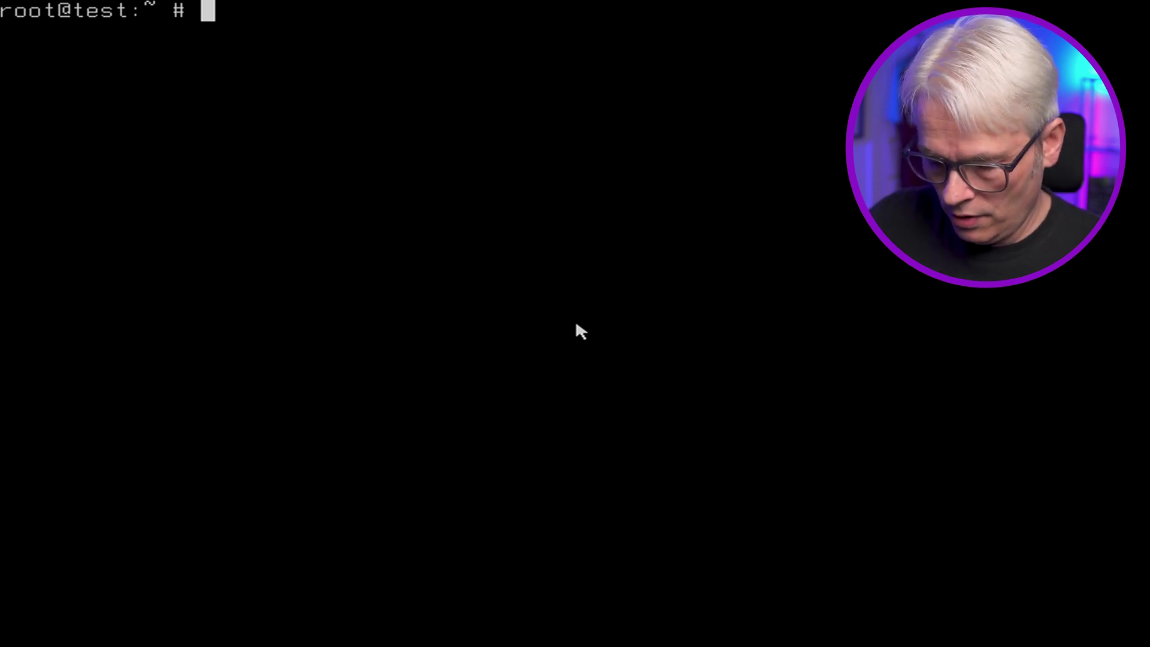
type("pkg install")
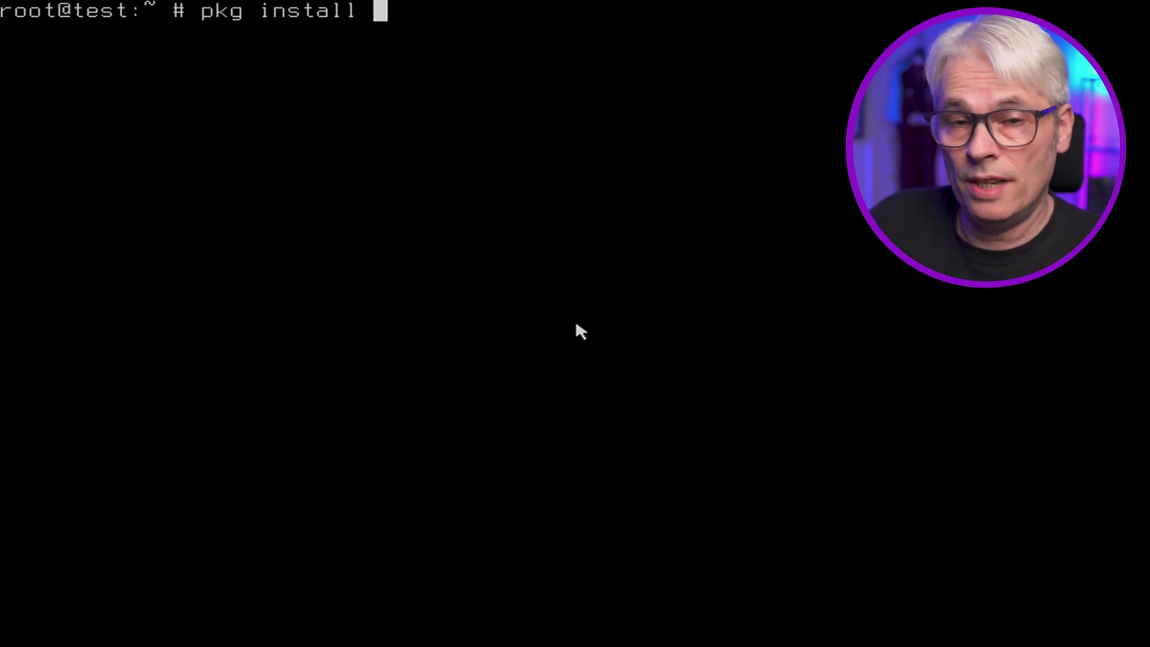
type(" pico-w")
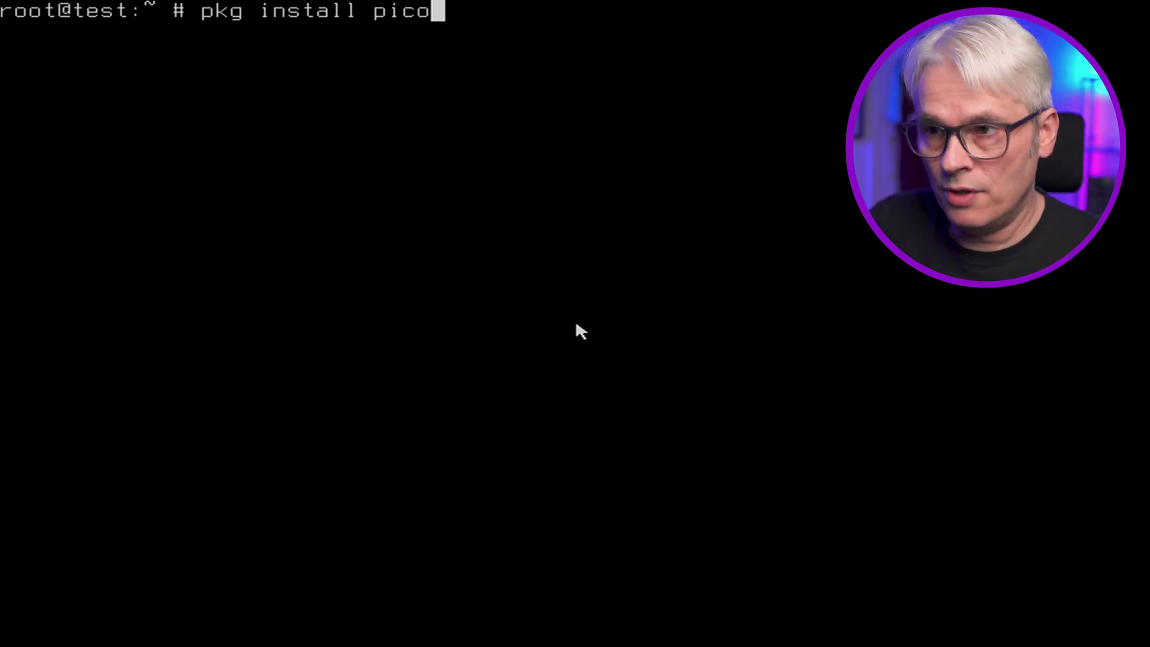
key("BackSpace")
key("BackSpace")
type("alpine npm git")
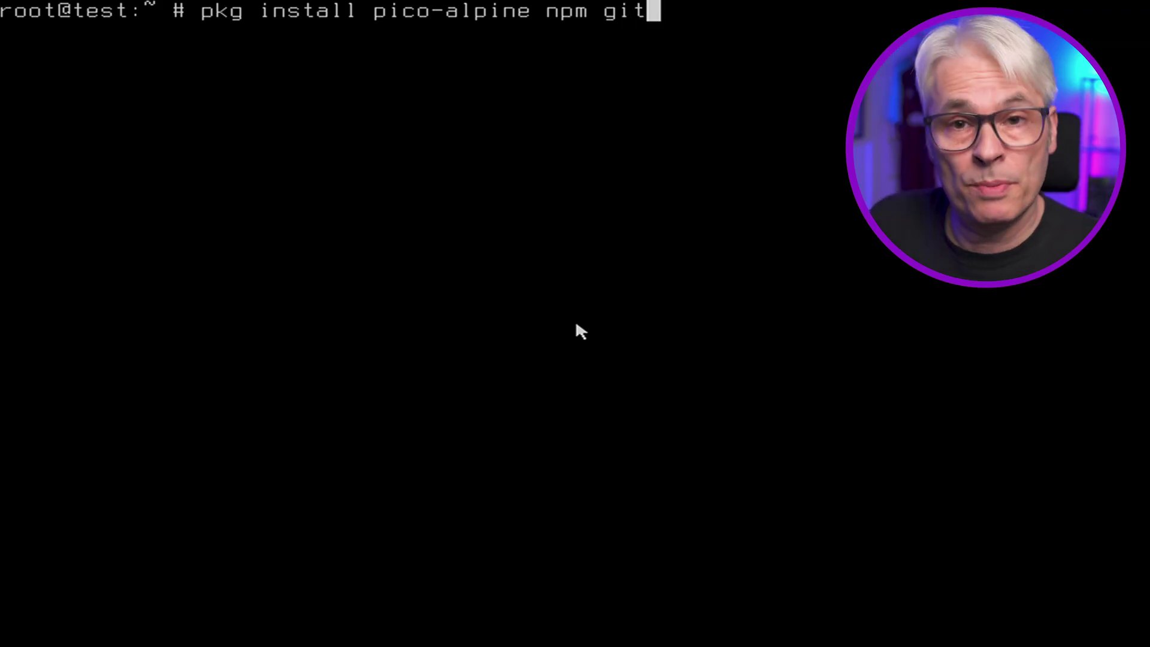
key("Return")
- Answer y to bootstrap pkg and approve installing the 46 packages
type("y")
key("Return")
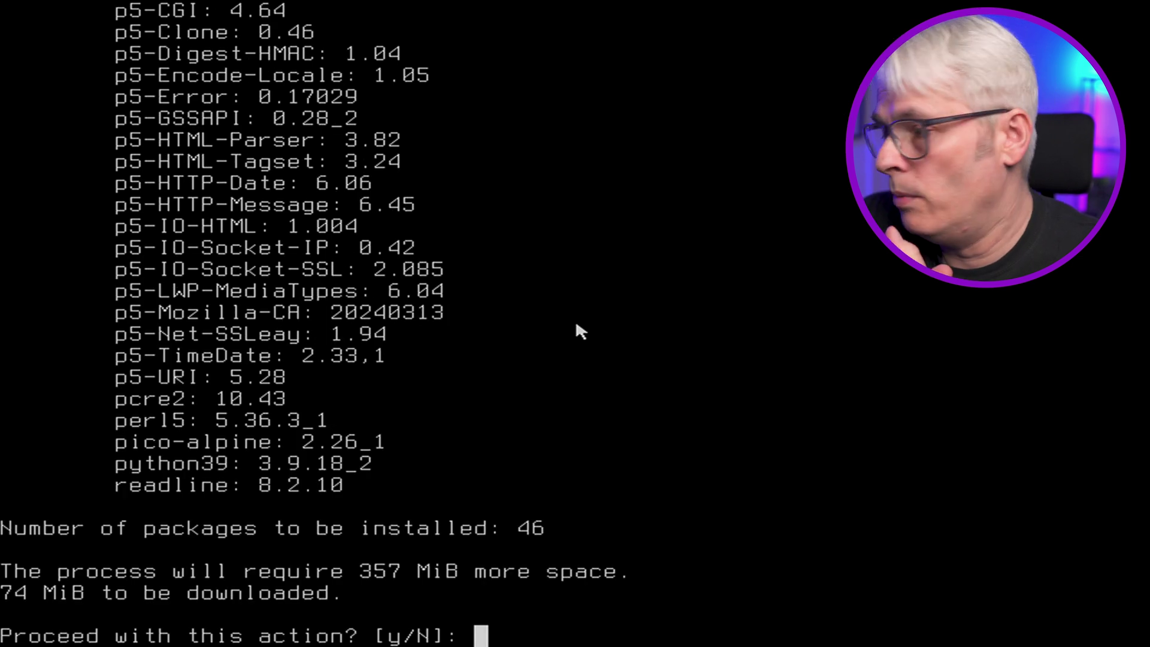
type("y")
key("Return")
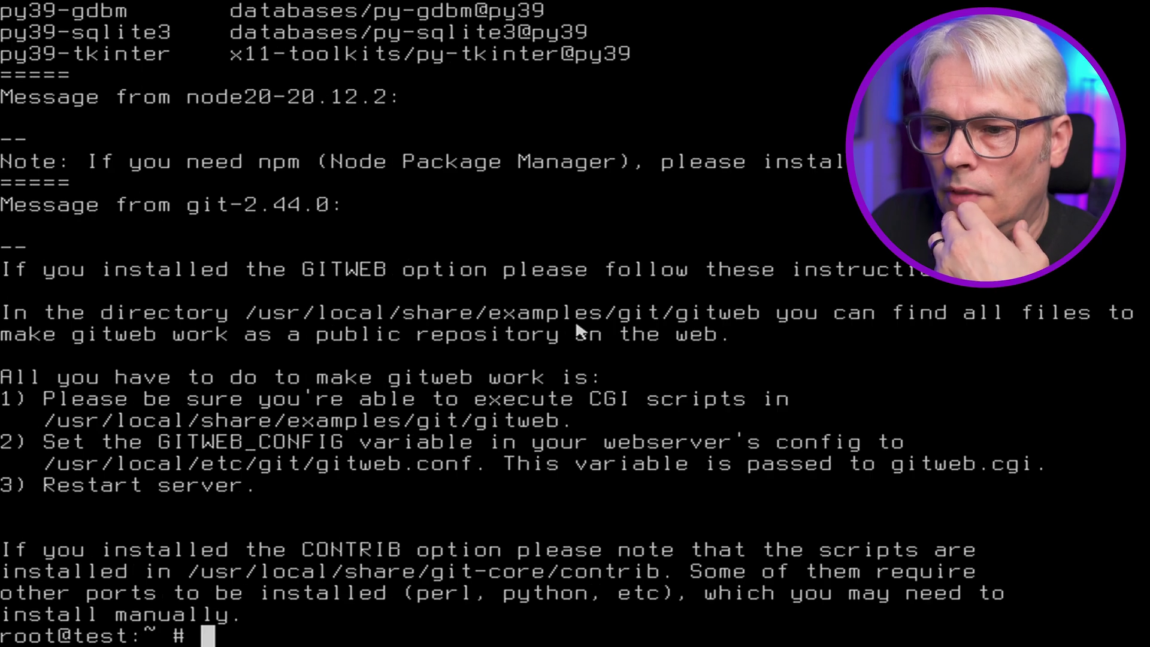
type("clear")
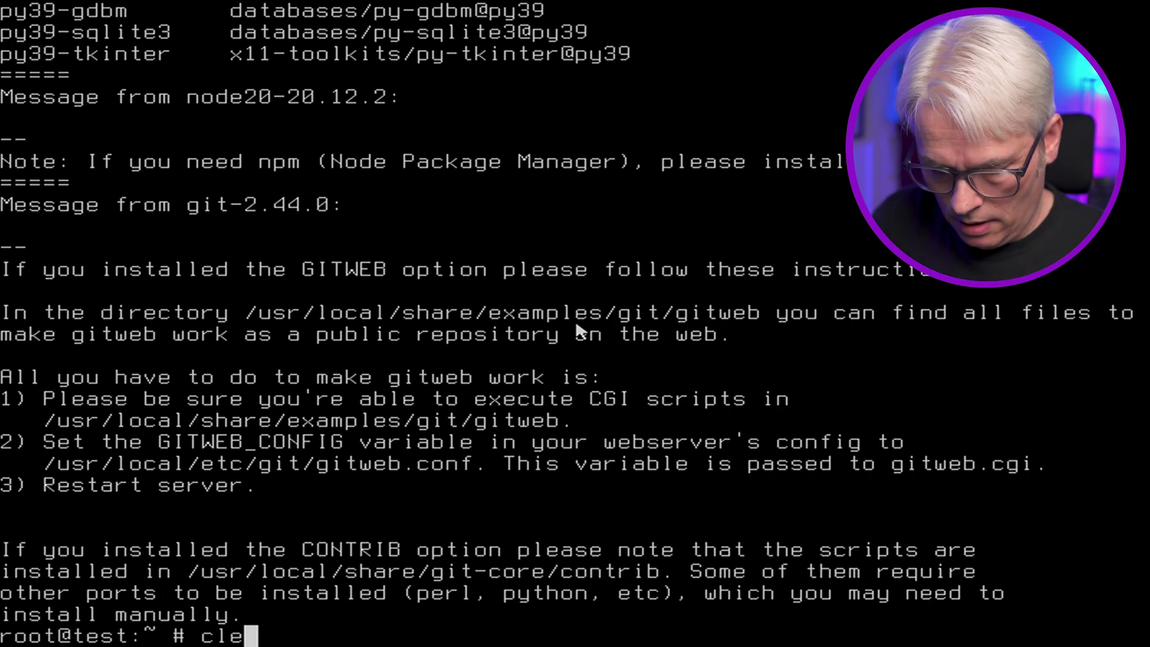
key("Return")
key("Return")
key("Return")
key("Return")
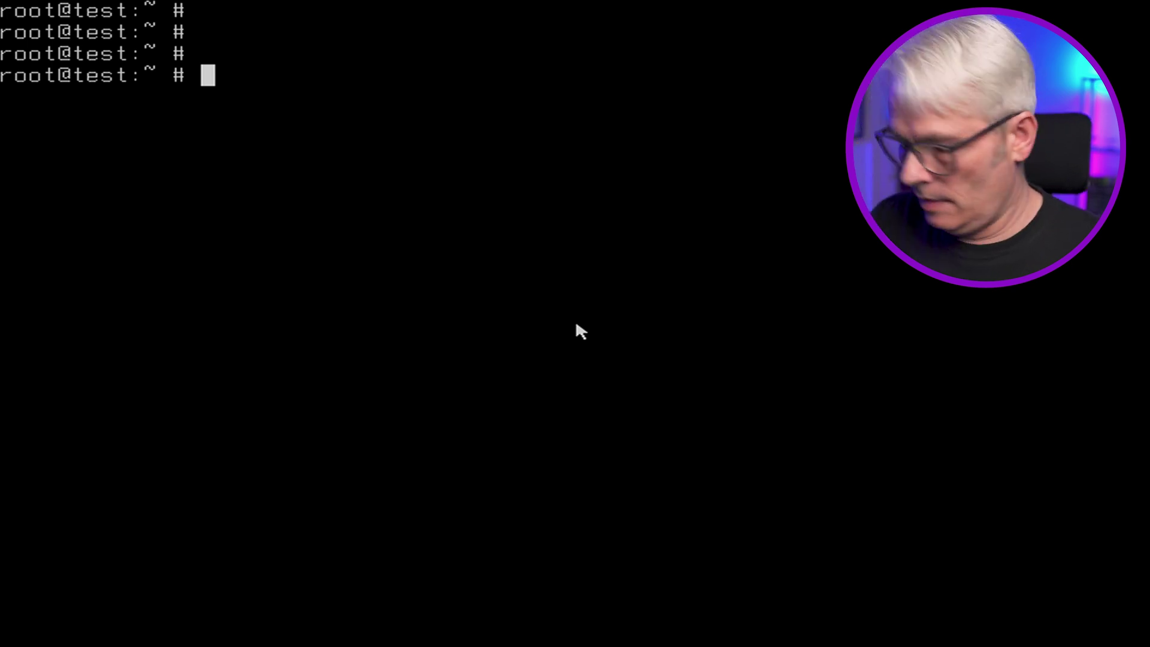
type("git ")
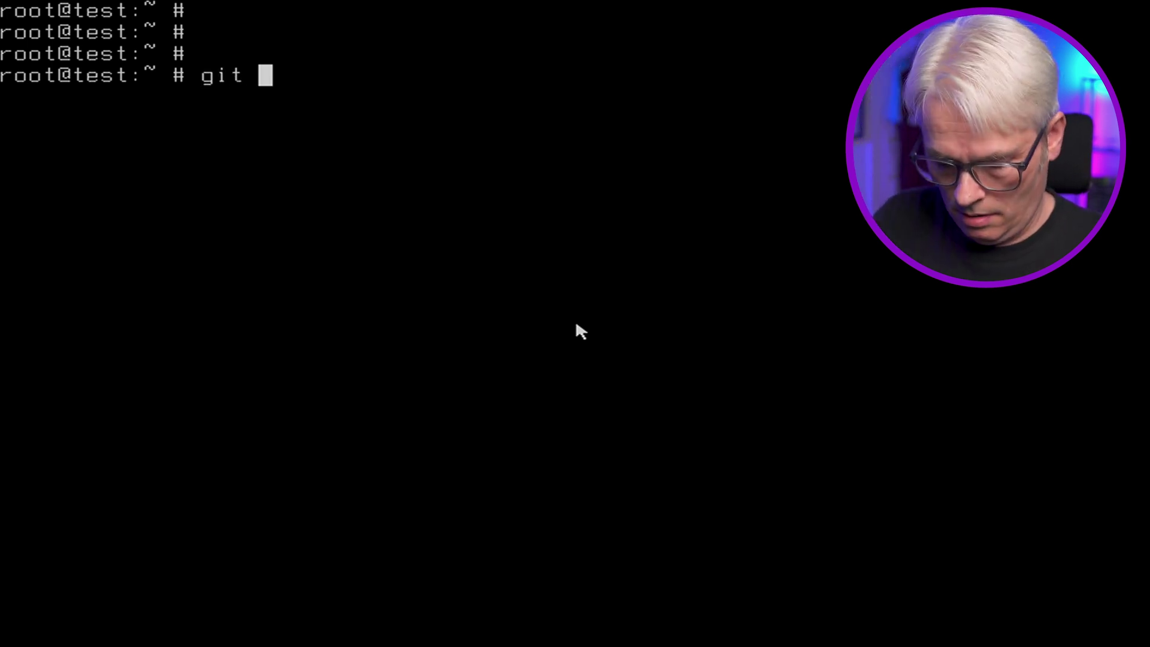
type("clone http")
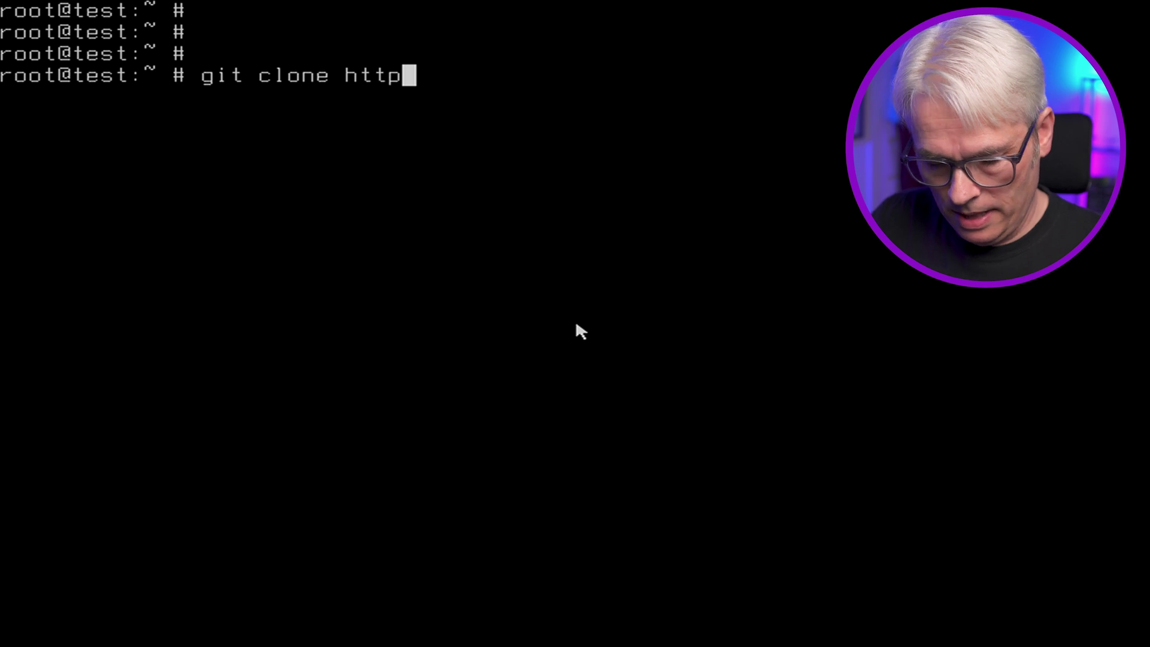
type("s://github.")
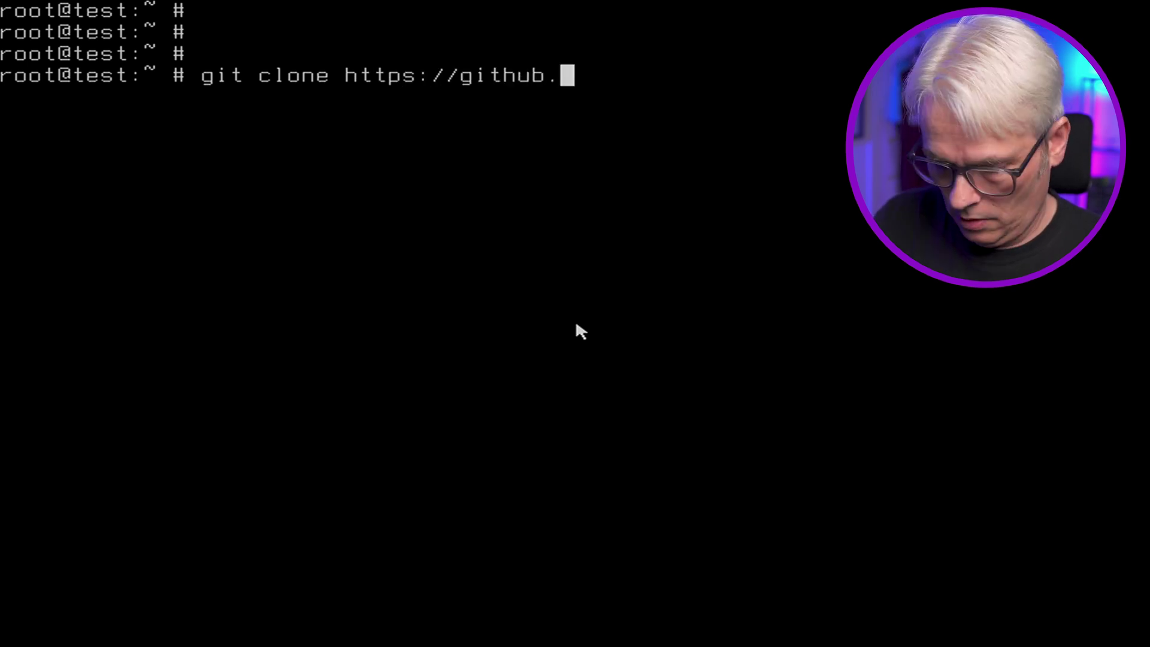
type("com/HeyPuter/puter")
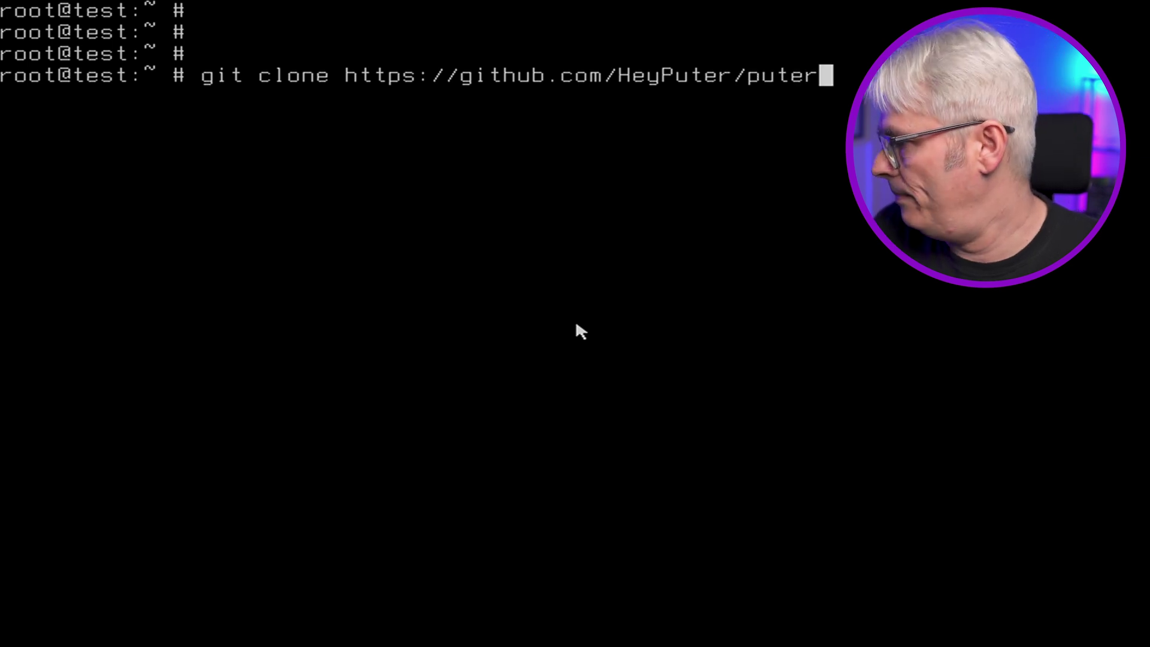
key("Return")
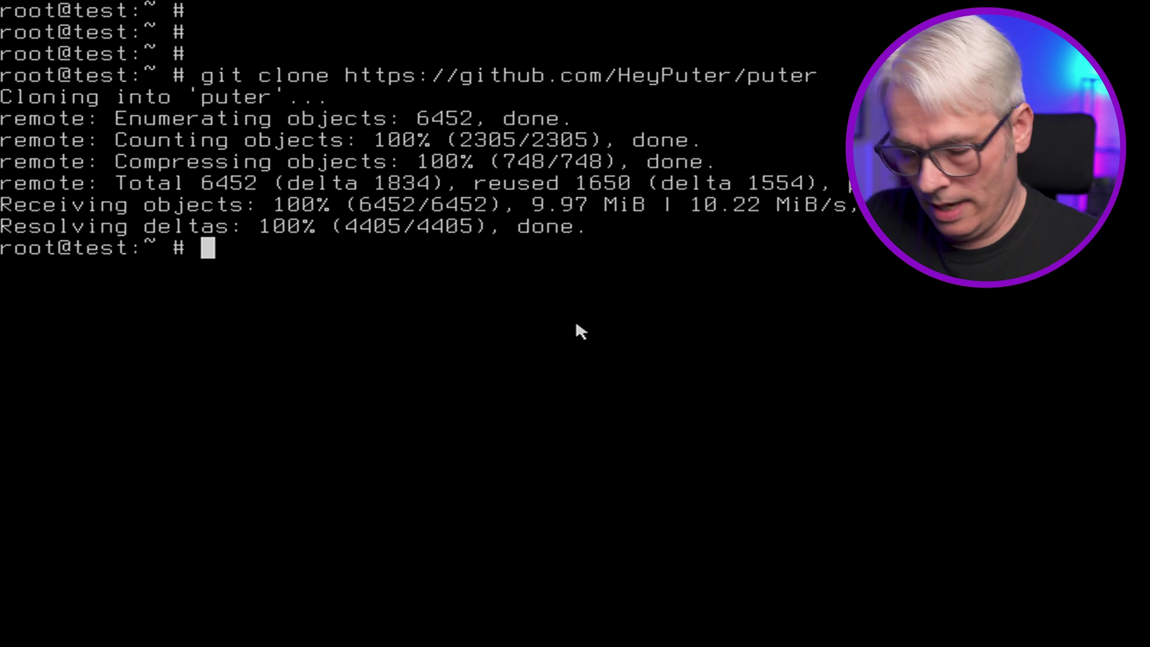
type("cd p")
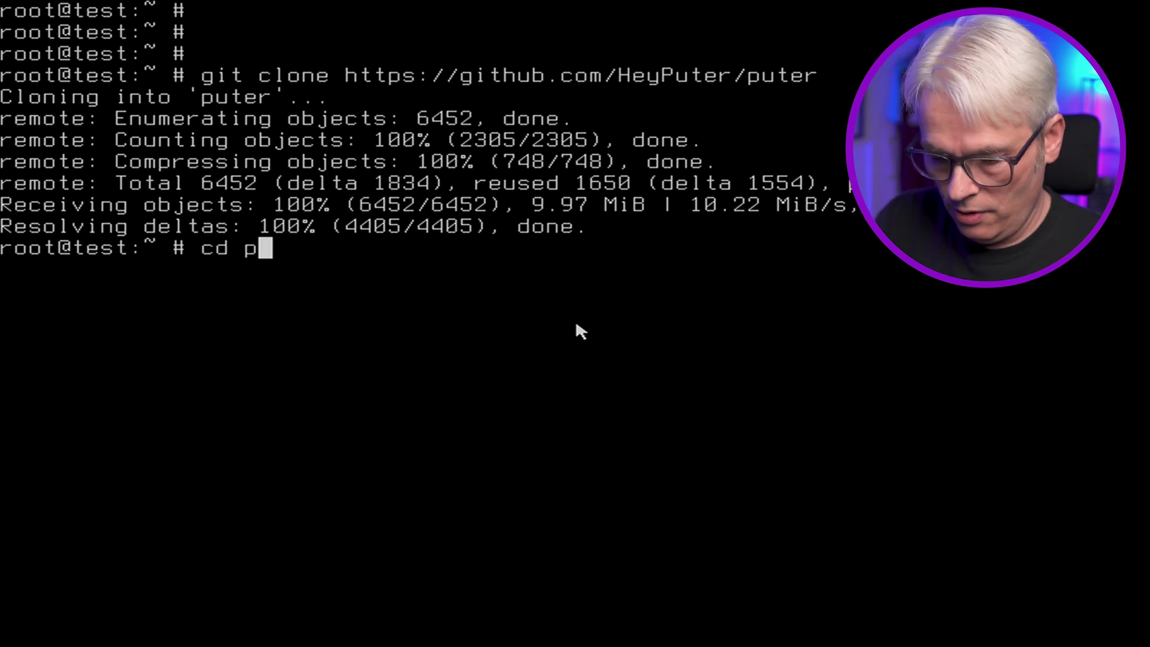
key("Tab")
- Change into ~/puter and list its files with ls
key("Return")
type("ls")
key("Return")
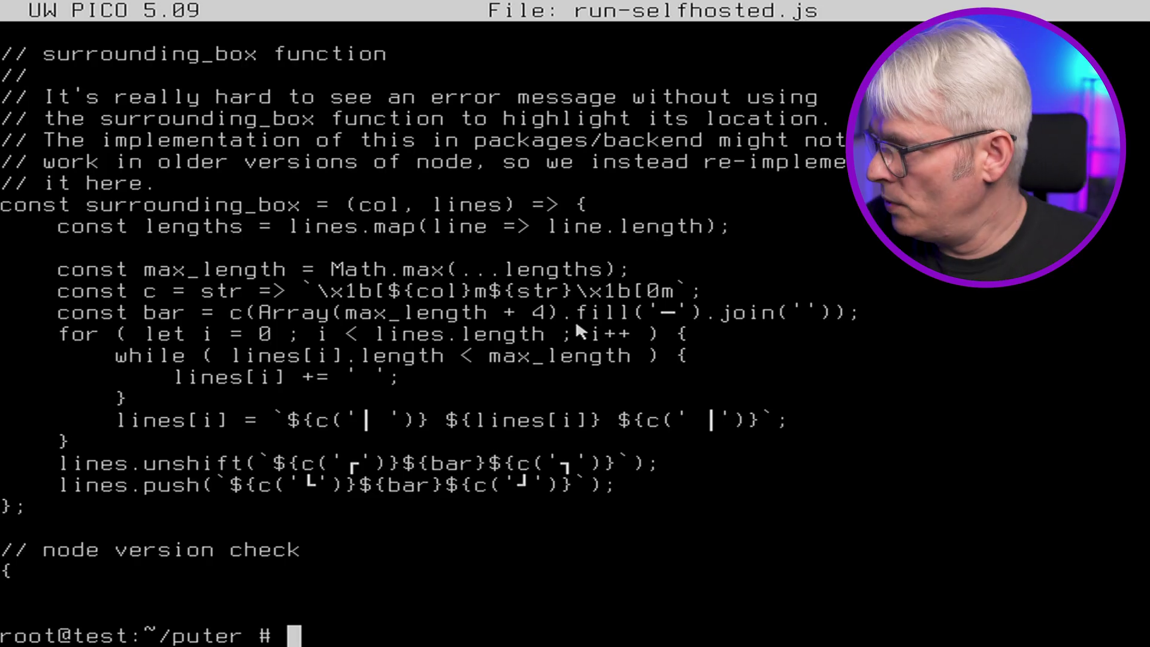
- Install Puter's npm dependencies with 'npm install', then clear the terminal
type("npm install")
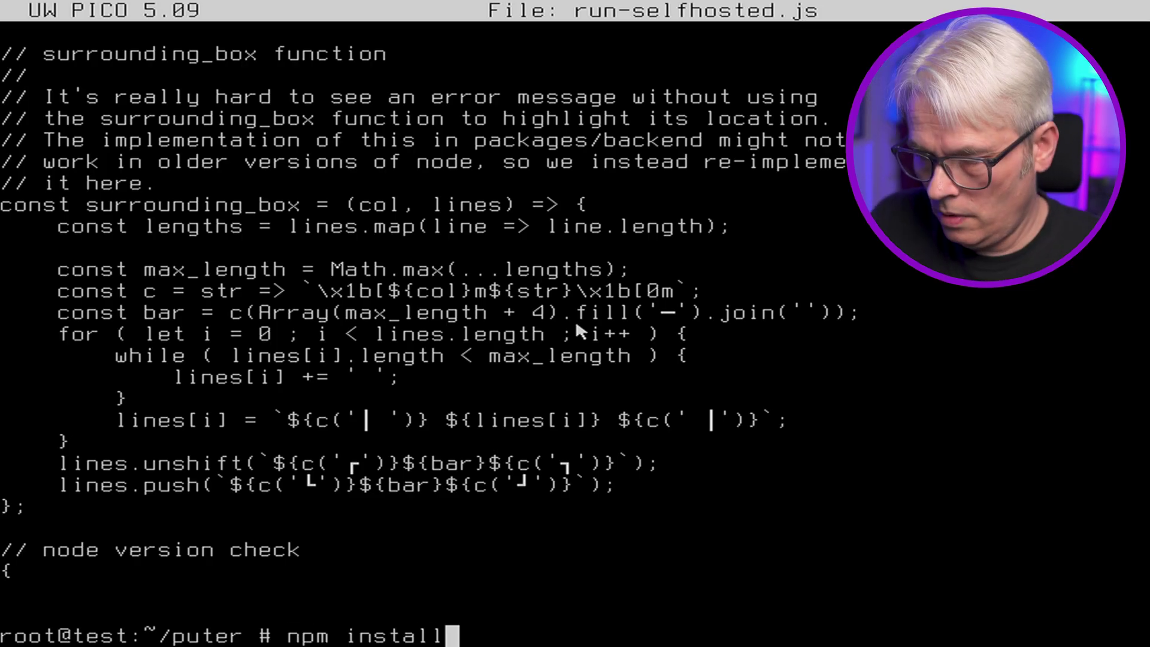
key("Return")
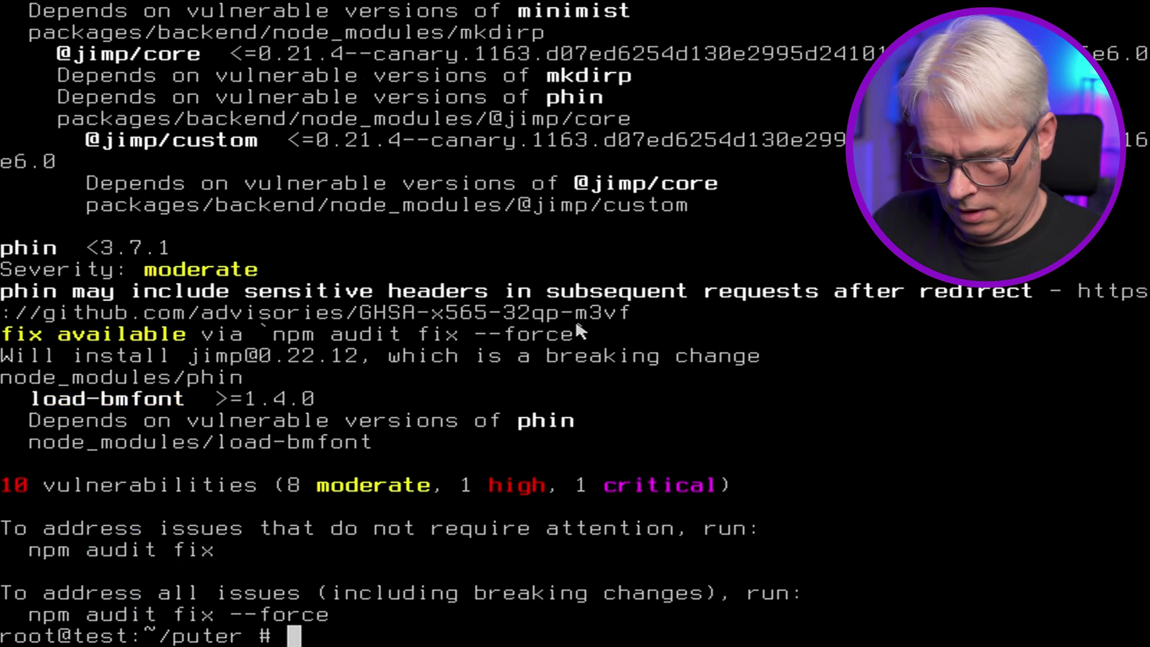
type("clear")
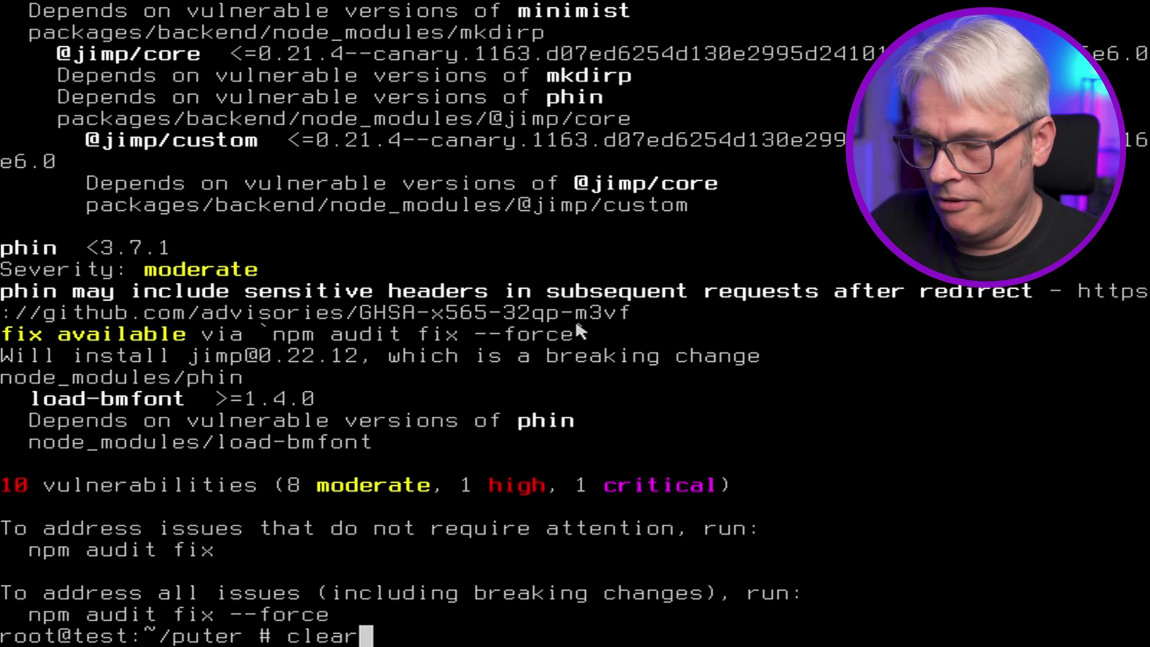
key("Return")
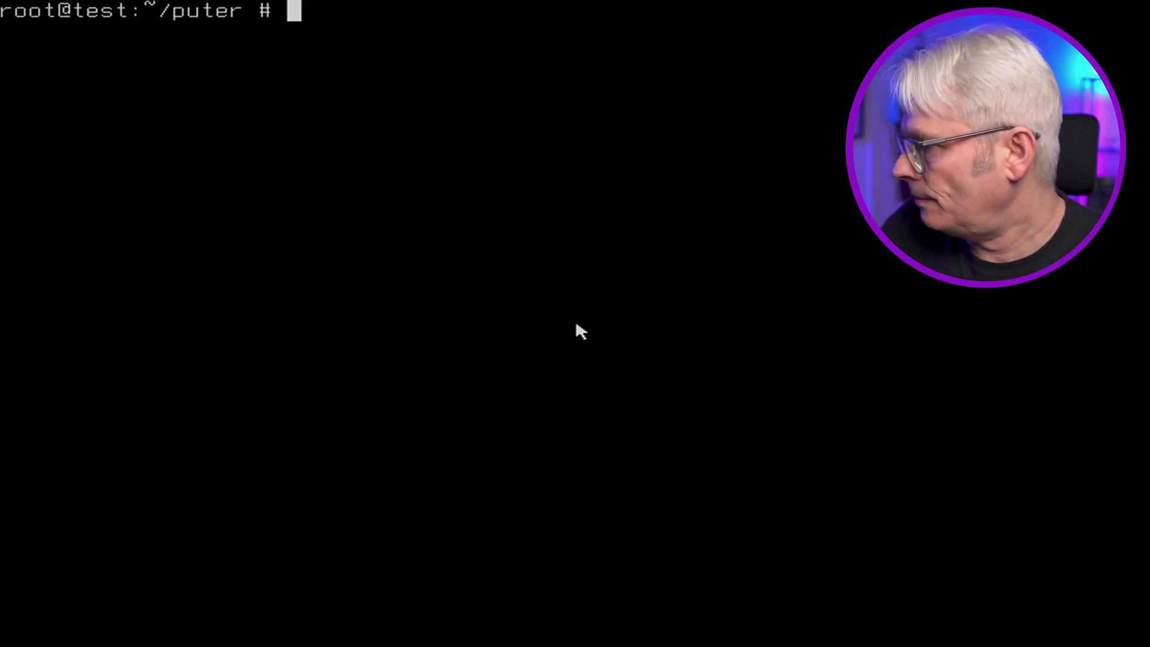
- Run 'npm start' until Puter reports live at puter.localhost:4100, then stop it
type("npm ")
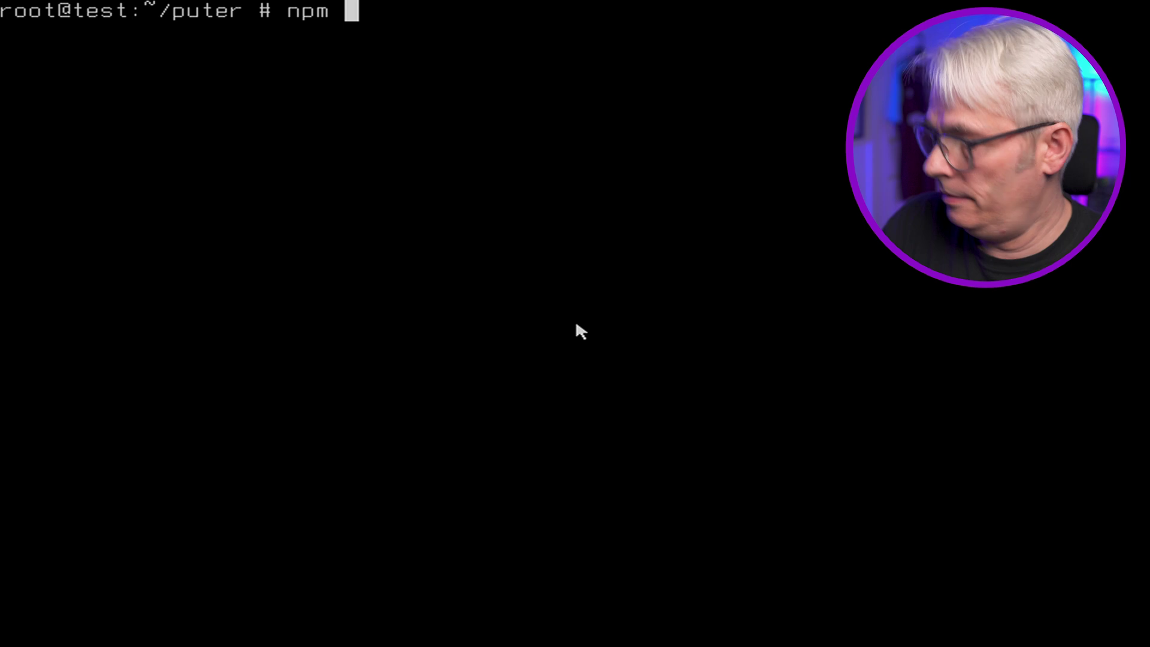
type("start")
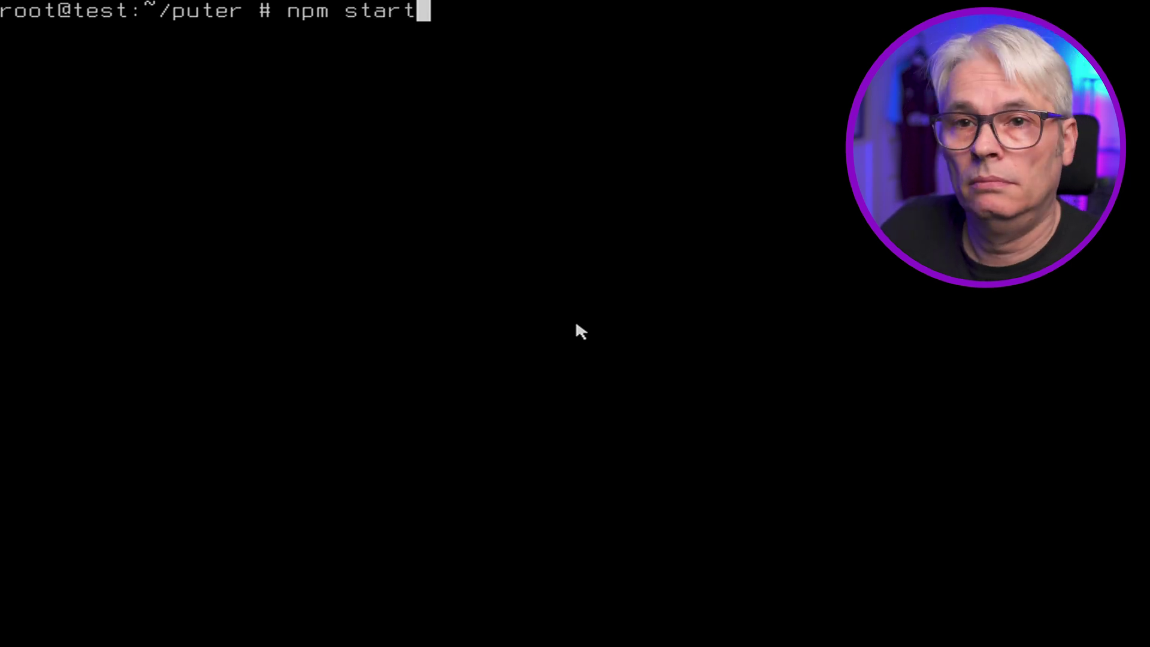
key("Return")
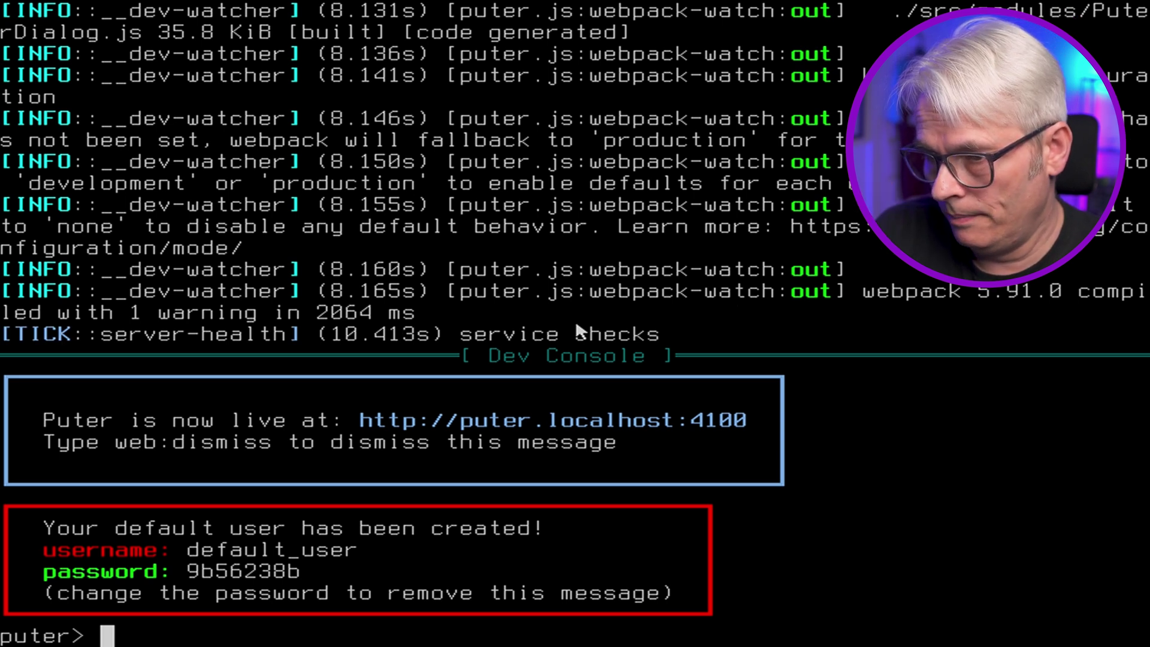
key("ctrl+c")
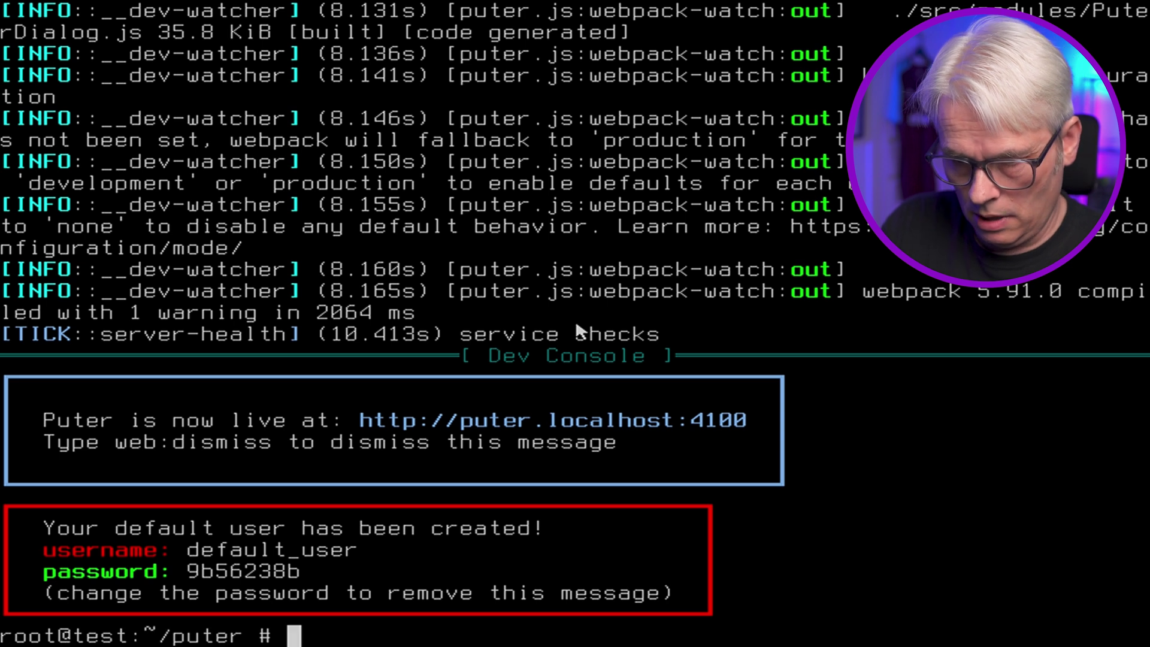
- List the puter folder, then open volatile/config/config.json in 'pico -w'
type("ls")
key("Return")
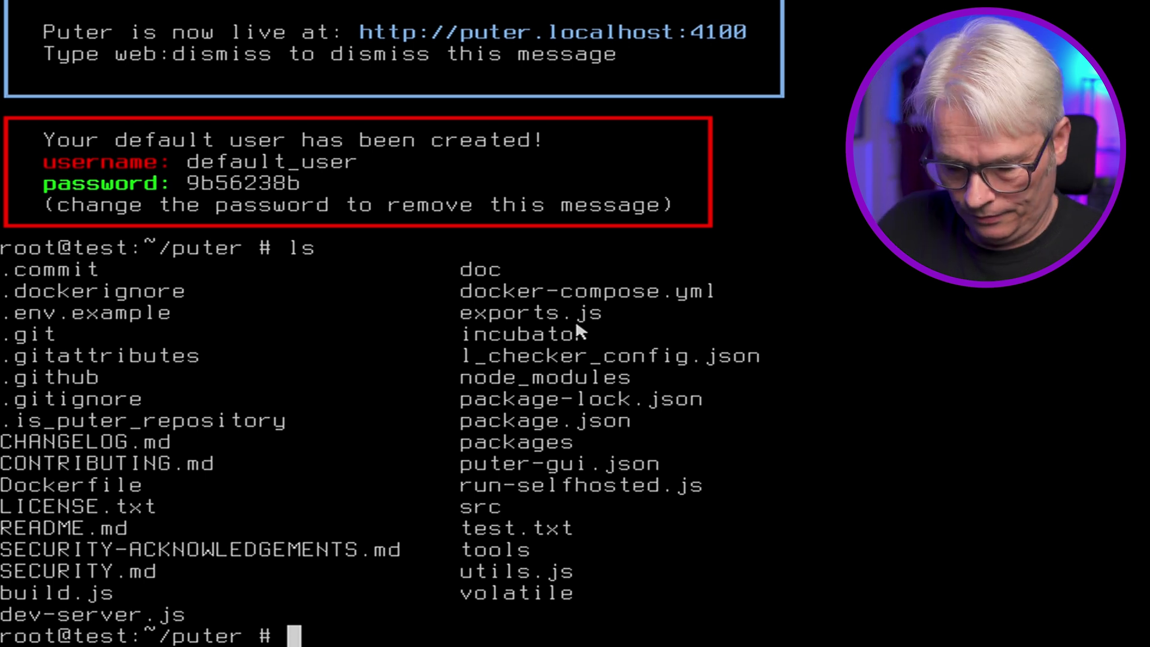
type("pico -w ")
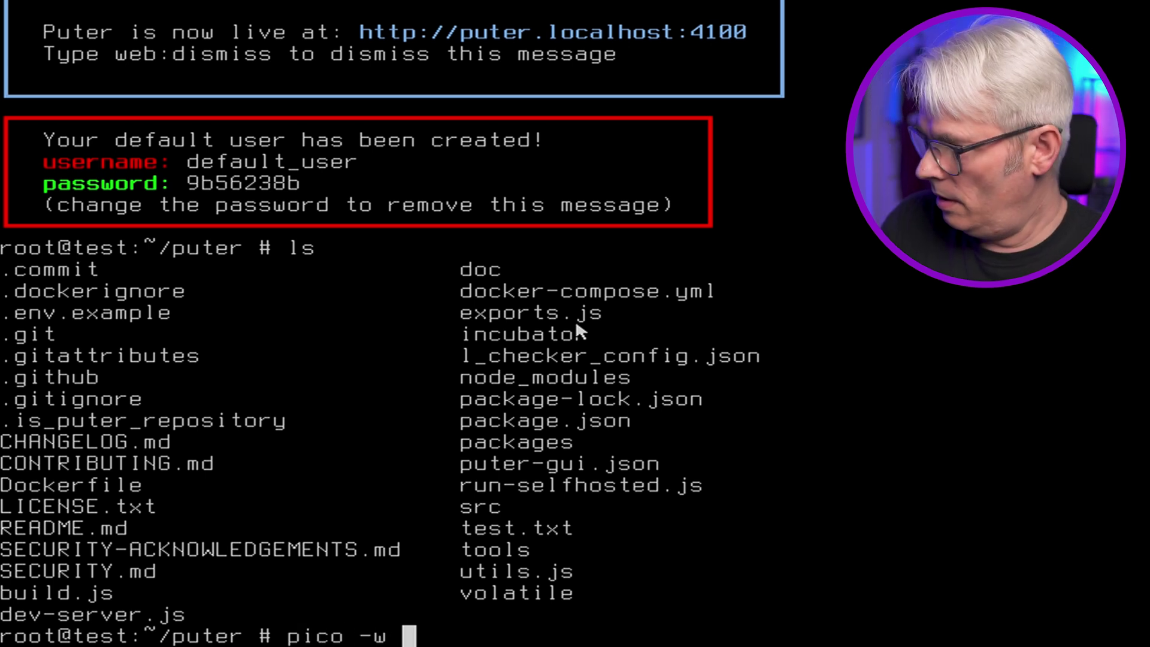
type("col")
key("BackSpace")
key("BackSpace")
key("BackSpace")
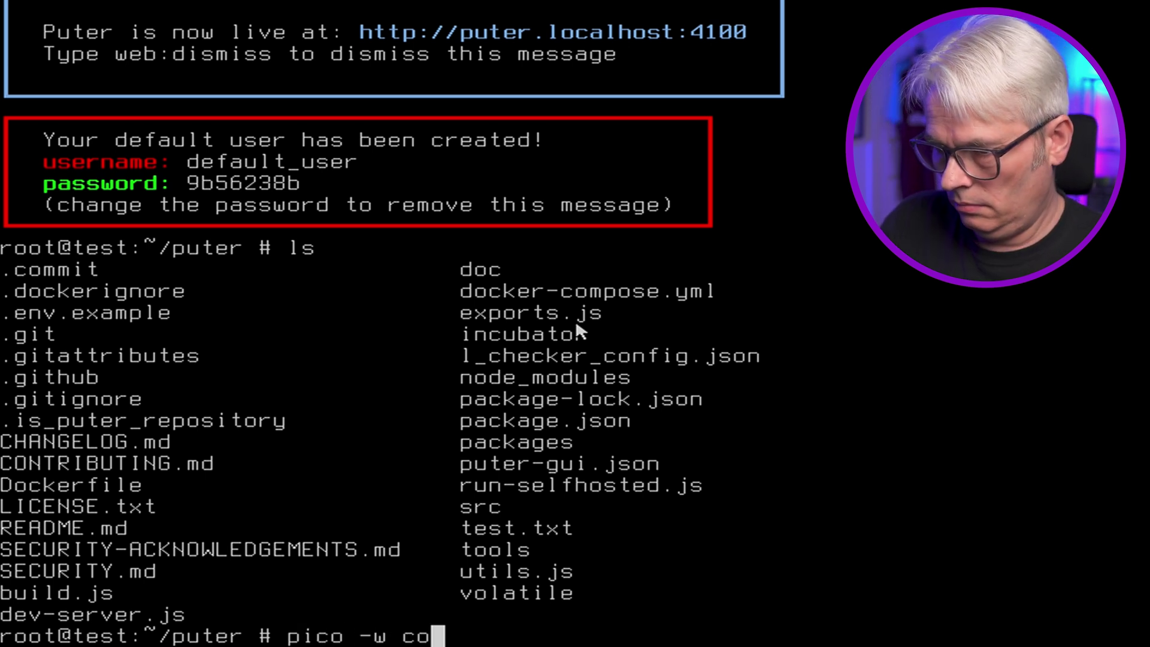
type("volatile/o")
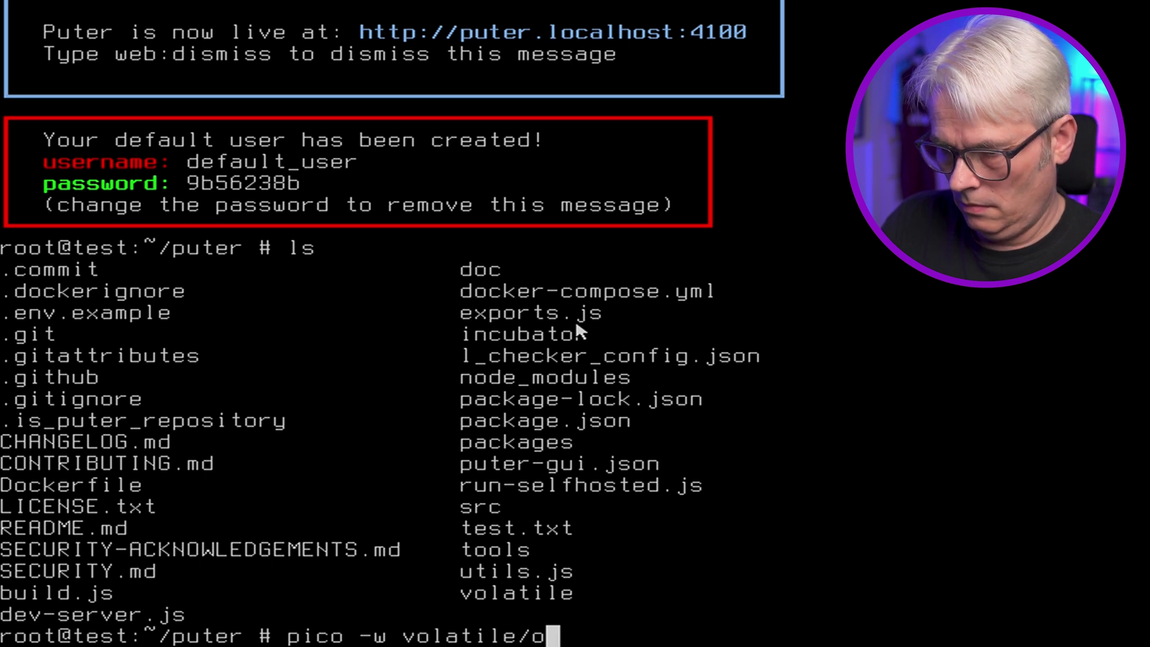
key("BackSpace")
type("config/")
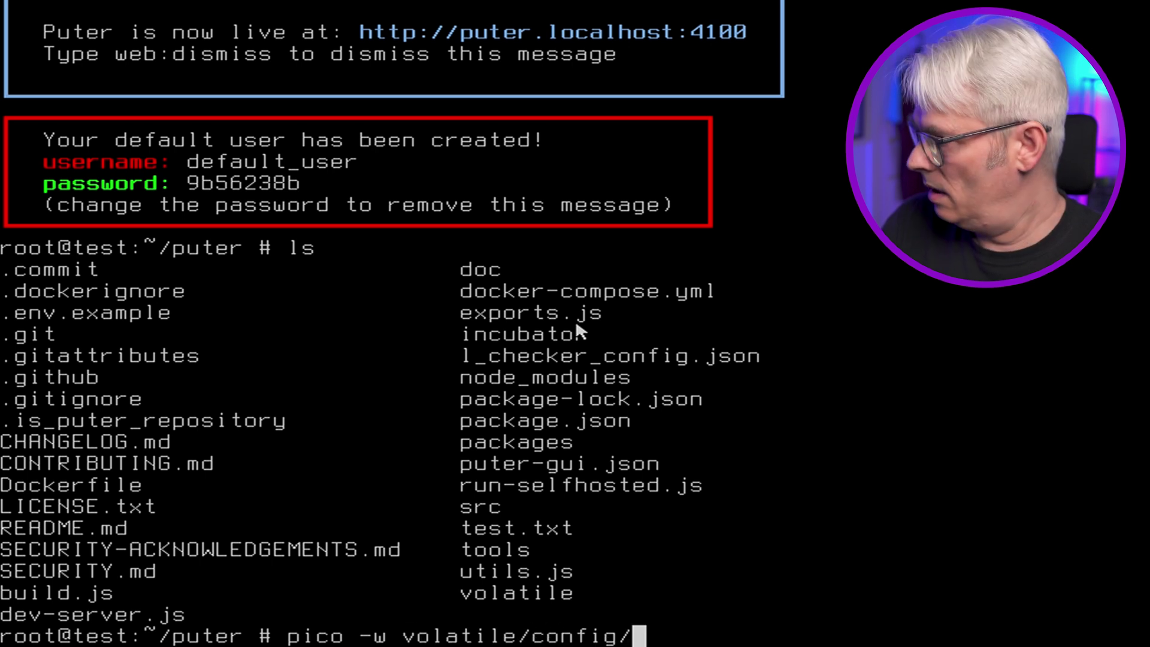
type("co")
key("Tab")
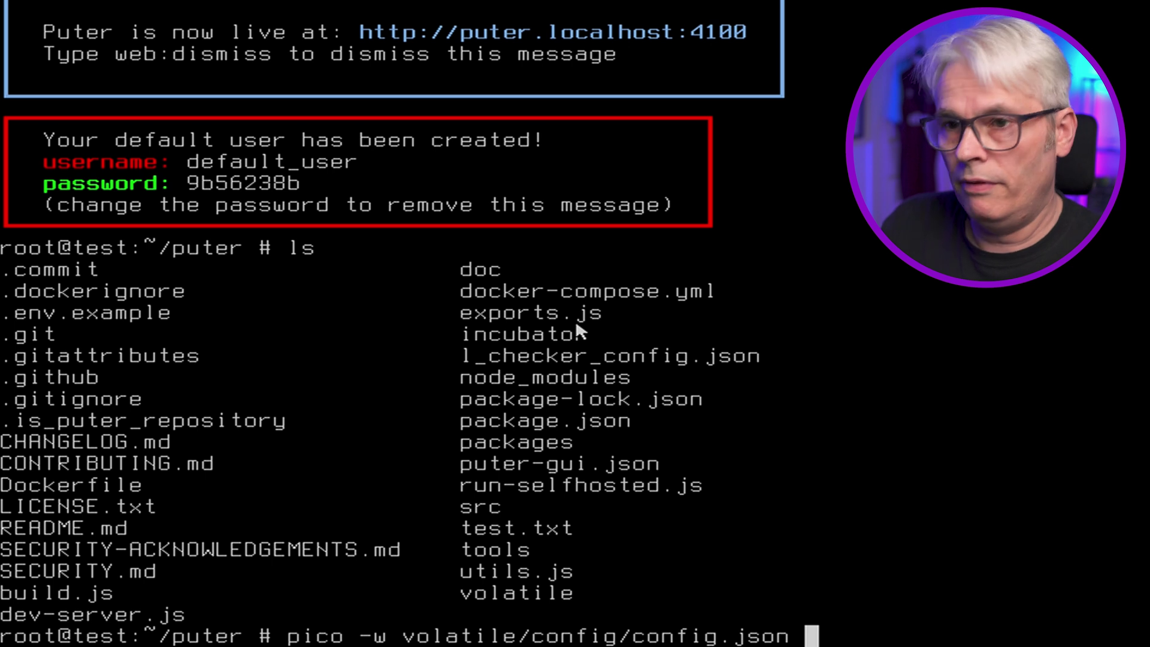
key("Return")
key("Down")
key("Down")
key("Down")
key("Down")
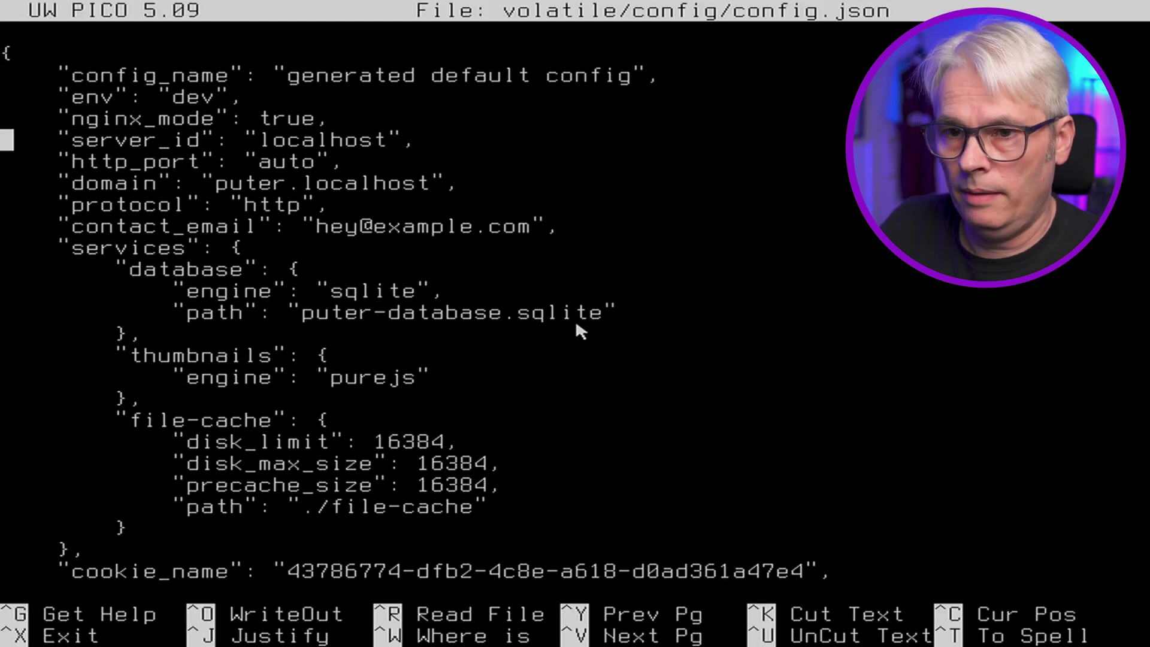
- Set http_port to 80 and server_id to garyhtech.uk in config.json
key("Down")
key("End")
key("Left")
key("Left")
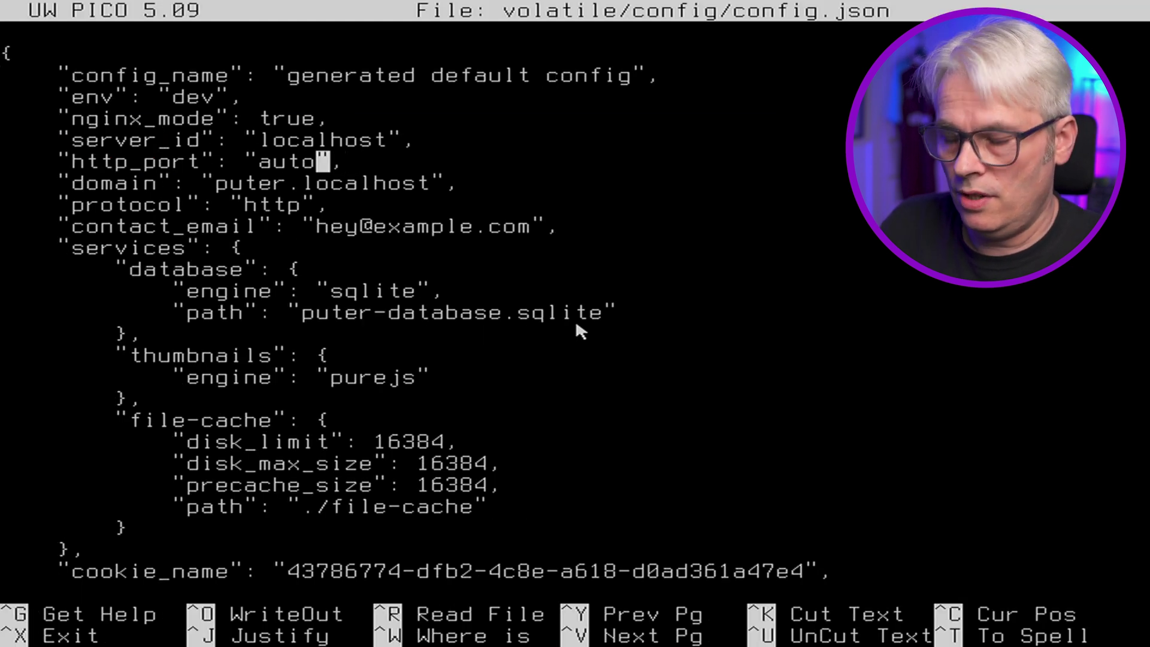
key("BackSpace")
key("BackSpace")
key("BackSpace")
key("BackSpace")
type("80")
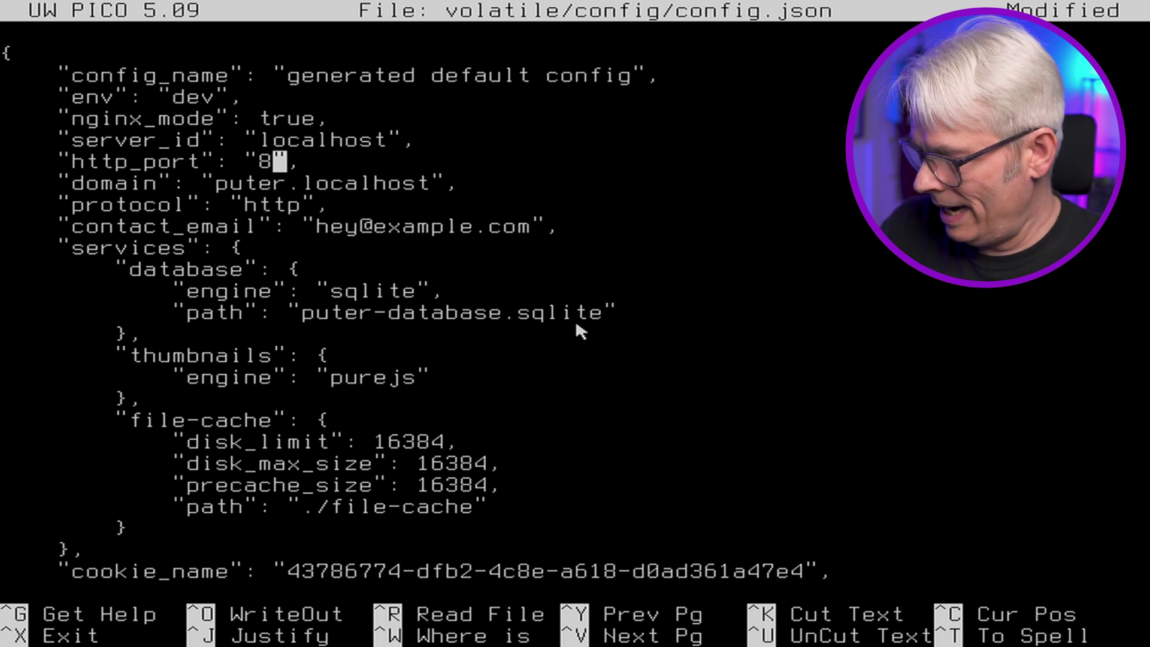
key("Up")
key("Left")
key("Left")
key("Delete")
key("Delete")
key("Delete")
key("Delete")
key("Delete")
key("Delete")
key("Delete")
key("Delete")
key("Delete")
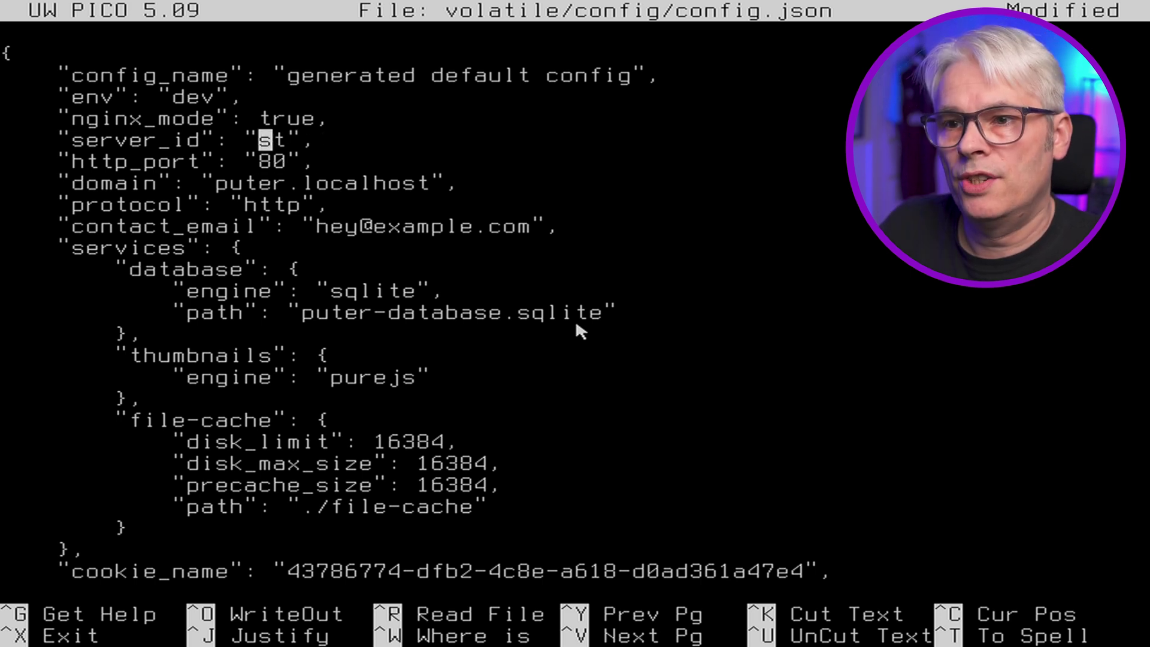
type("garyhtech")
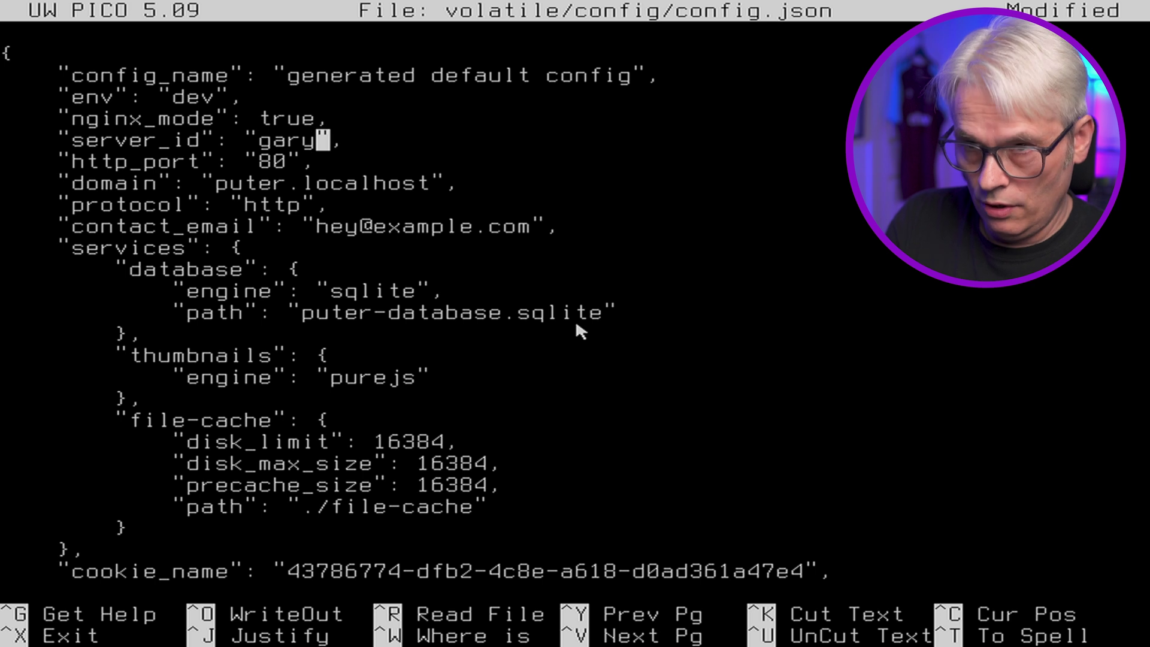
type(".uk")
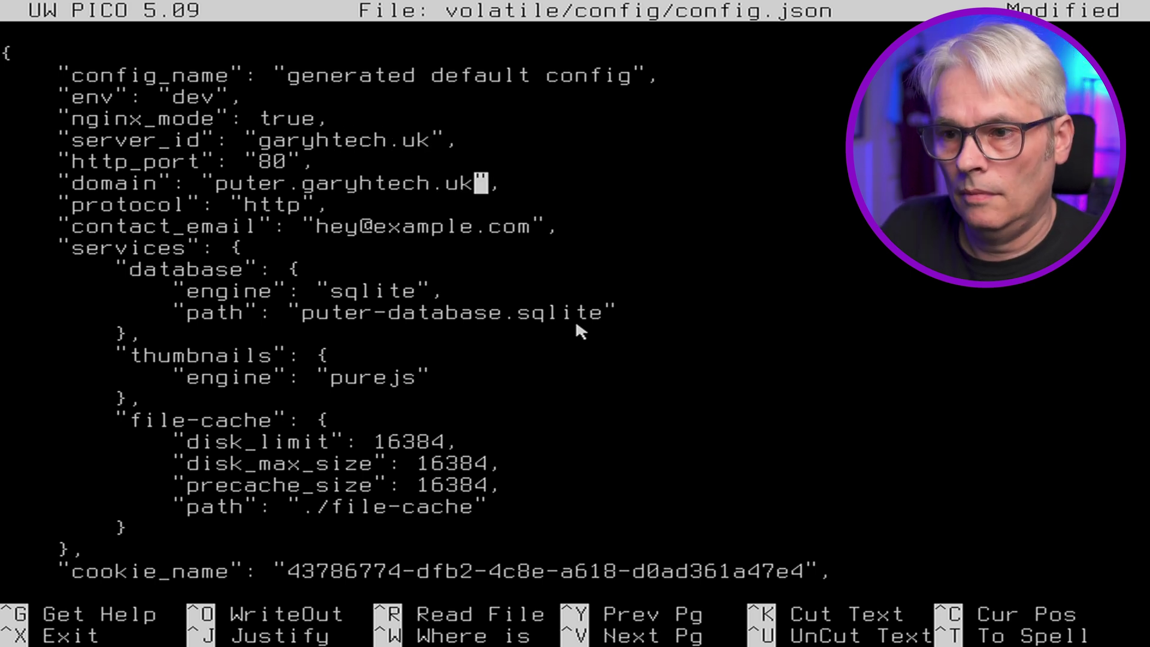
- Replace the example.com contact e-mail with an address on the new domain
key("Down")
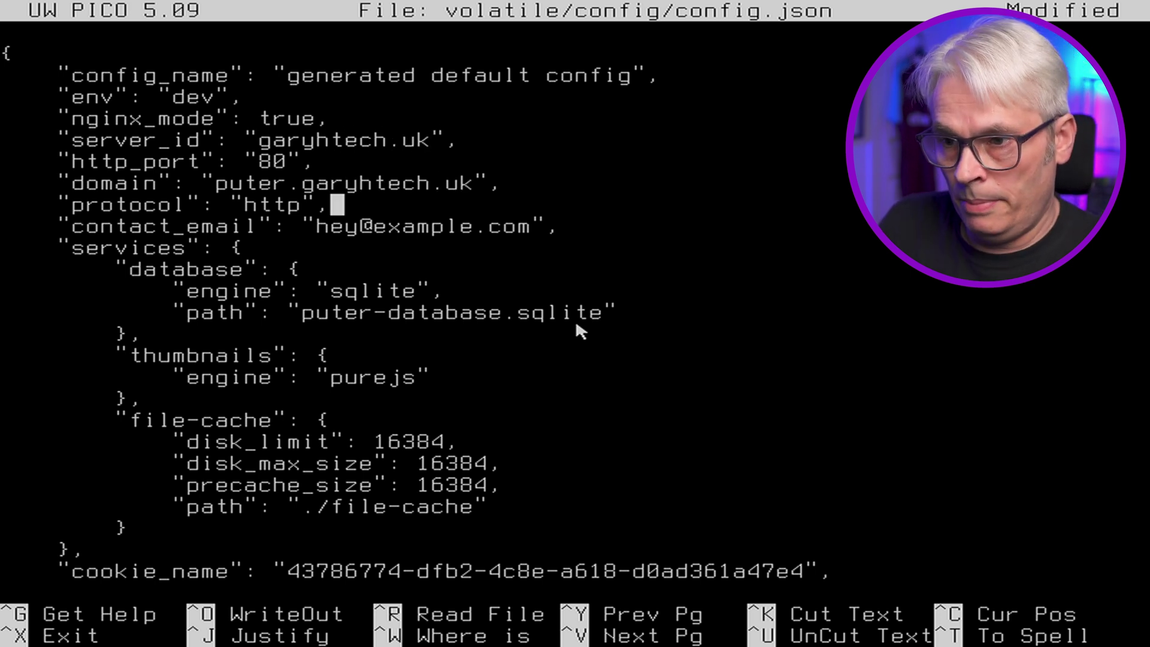
key("Down")
key("Left")
key("Left")
key("Left")
key("Left")
key("Left")
key("Left")
key("Left")
key("Left")
key("BackSpace")
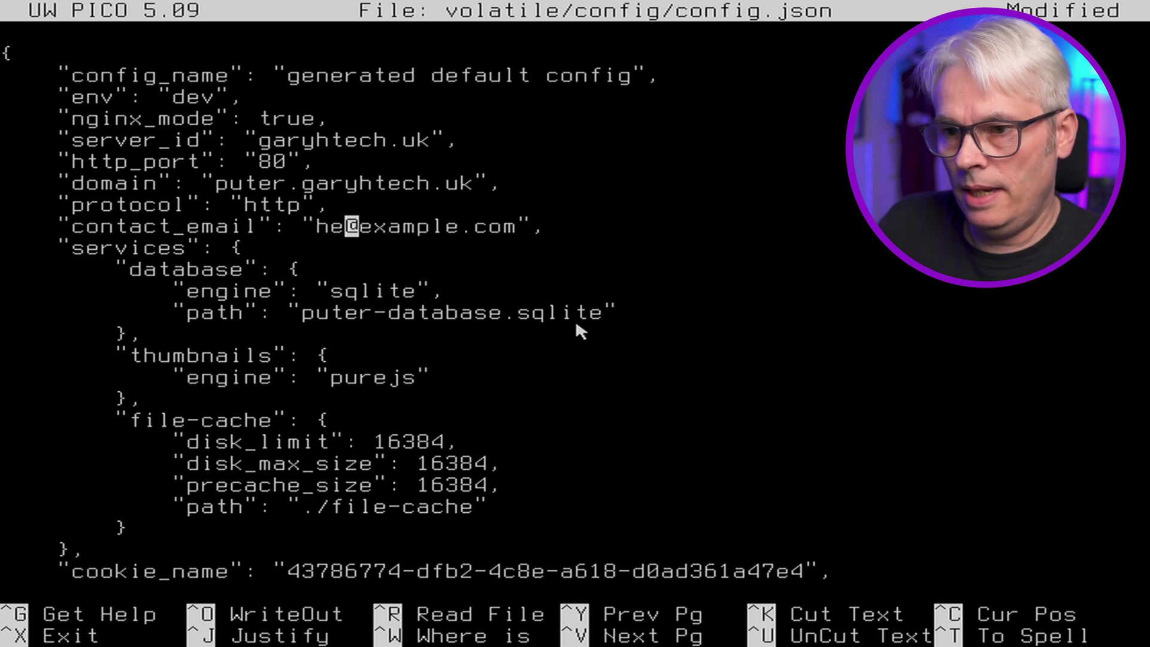
key("BackSpace")
key("BackSpace")
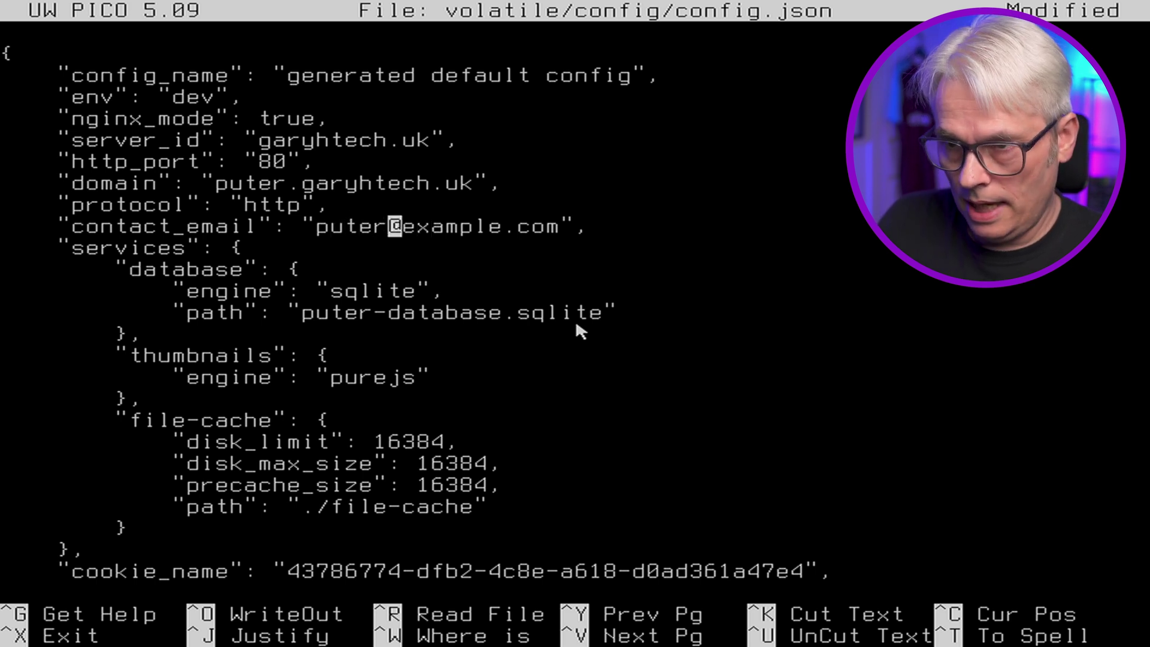
key("Right")
key("Delete")
key("Delete")
key("Delete")
key("Delete")
key("Delete")
key("Delete")
key("Delete")
key("Delete")
key("Delete")
key("Delete")
key("Delete")
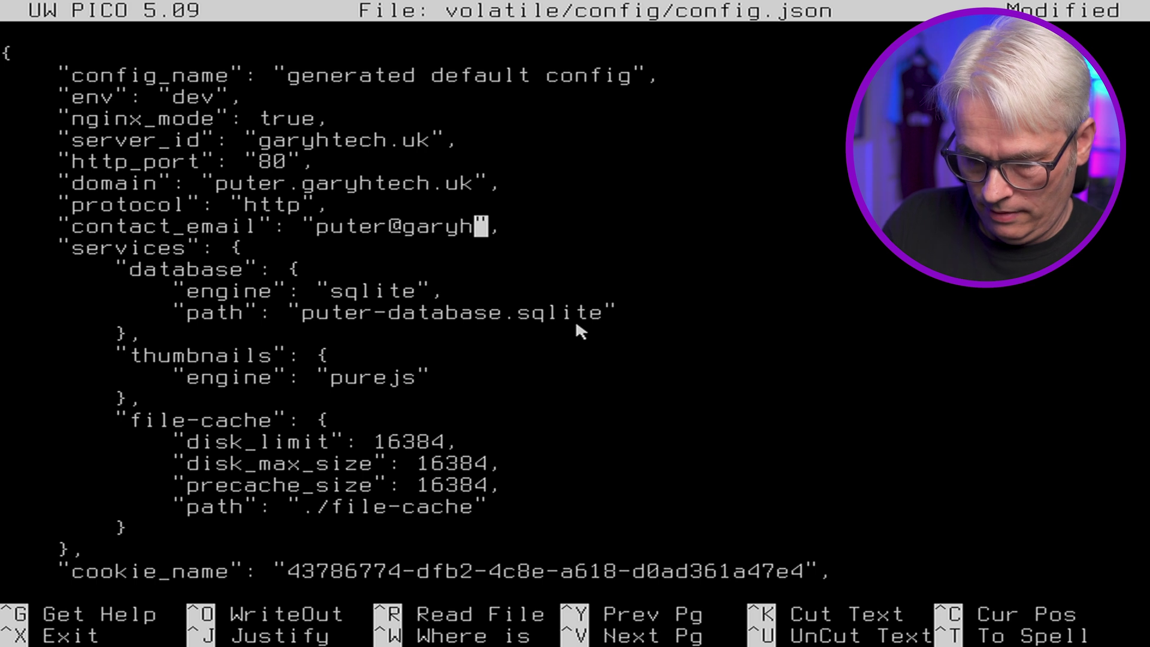
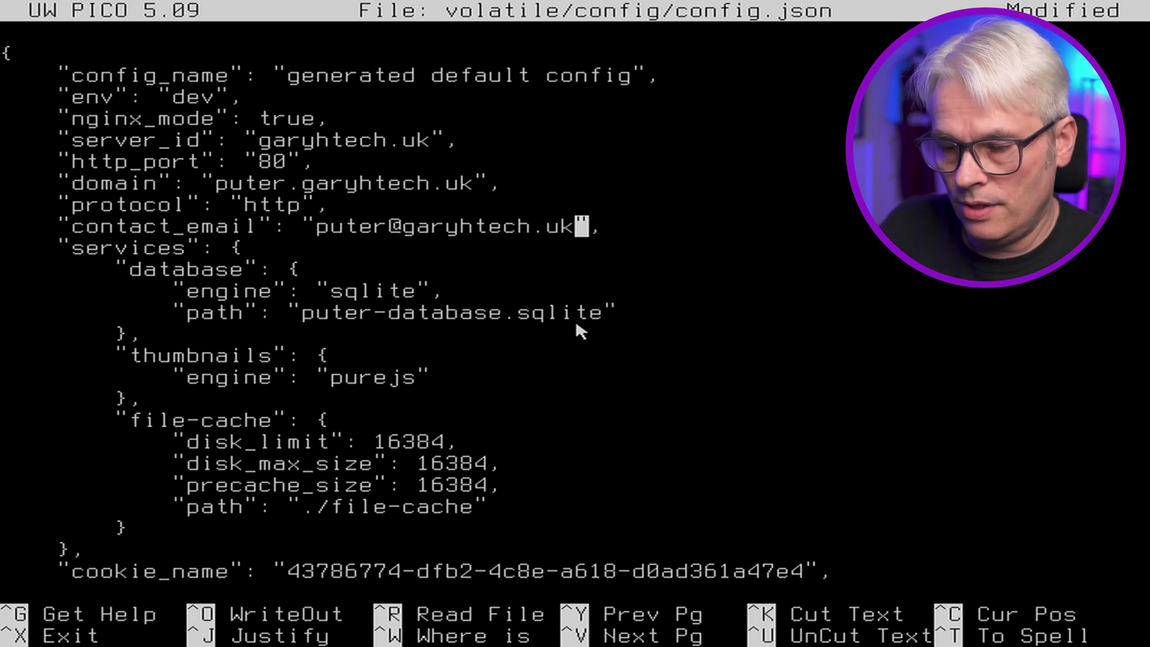
- Save the modified config.json and exit Pico
key("ctrl+v")
key("ctrl+y")
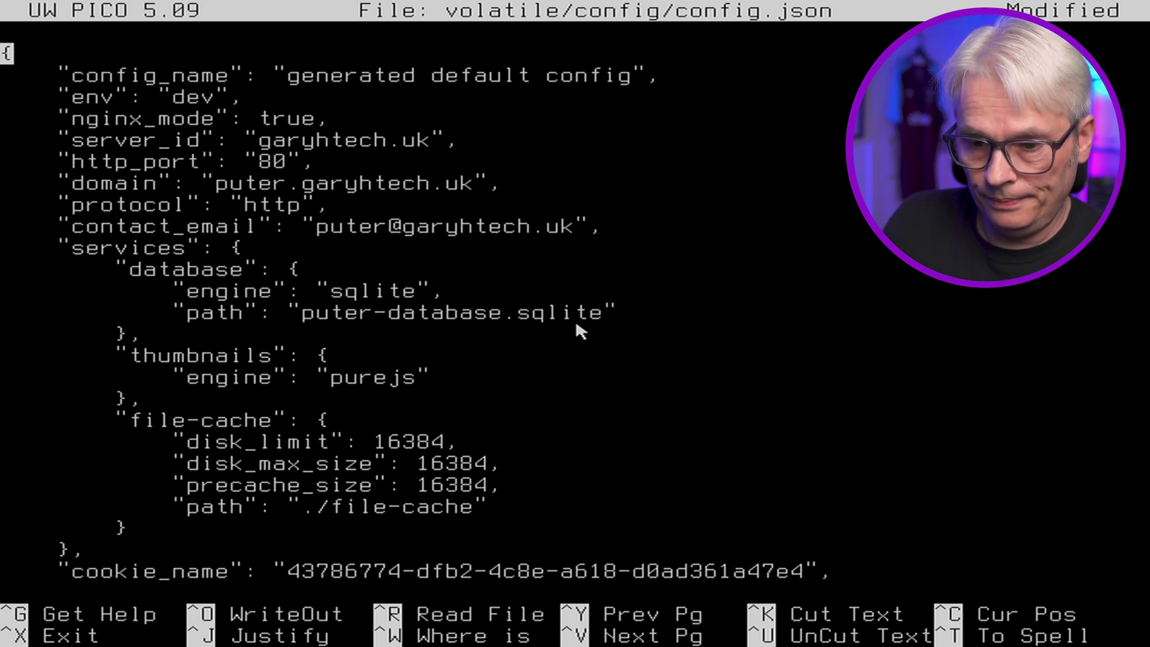
key("ctrl+x")
key("y")
key("Return")
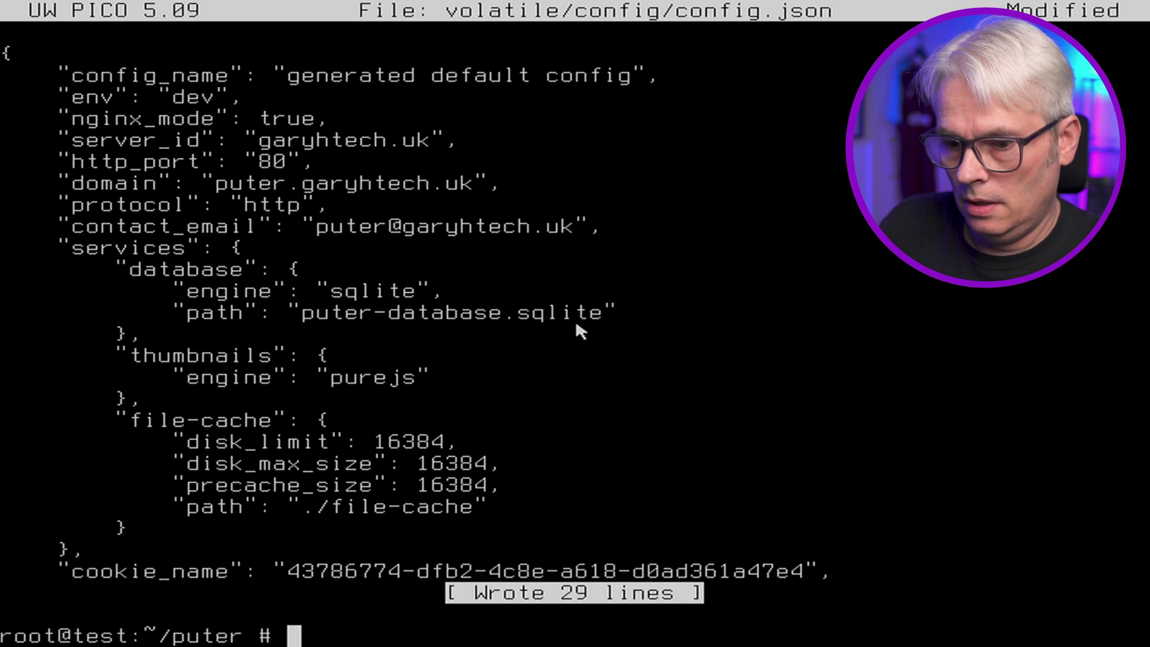
- Relaunch the Puter server with 'npm start' using the new config
type("npm start")
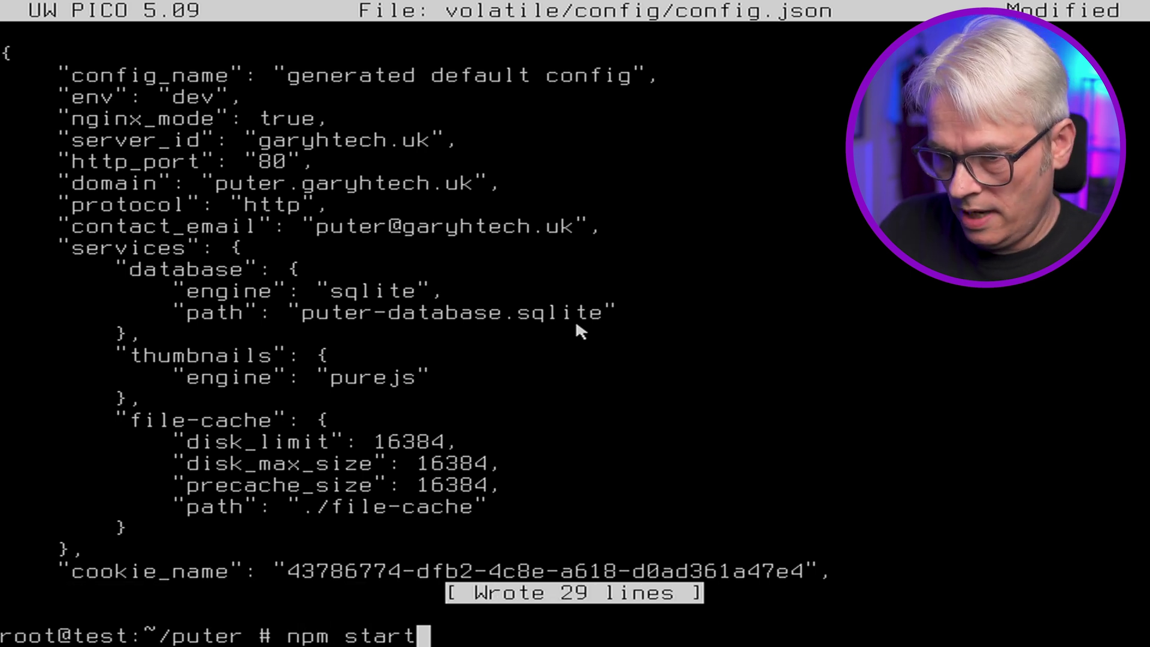
key("Return")
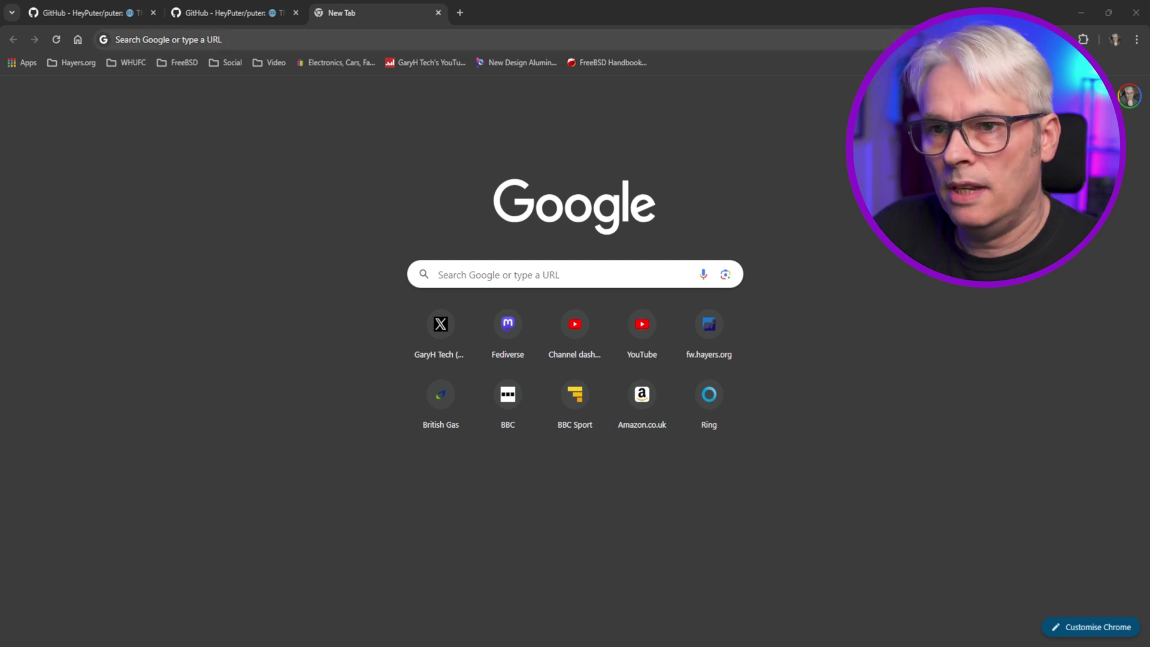
left_click(237, 33)
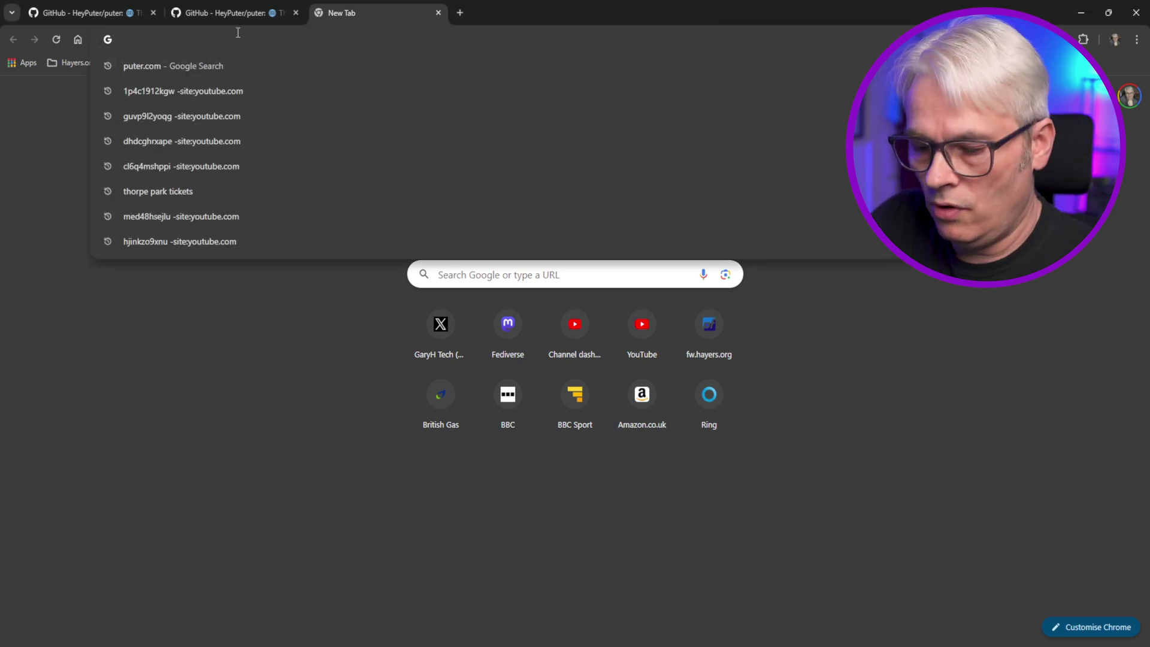
- Load puter.garyhtech.uk, dismiss the invalid-session notice, and open the Documents folder
type("puter.garyhtech.uk")
key("Return")
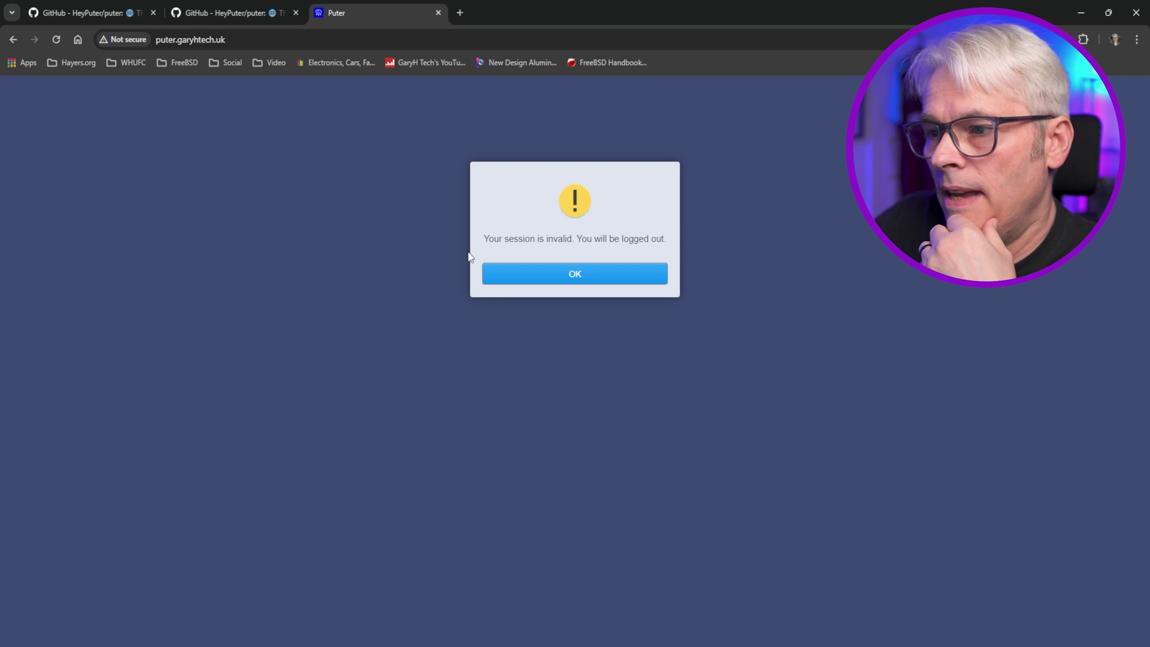
left_click(577, 282)
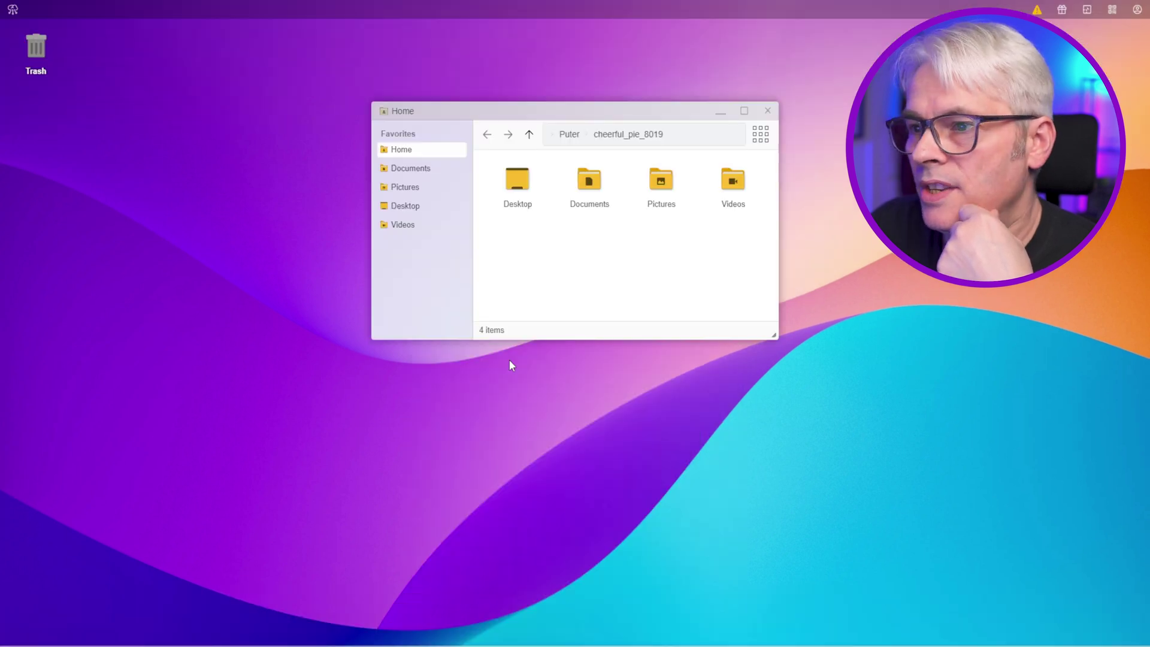
left_click(401, 163)
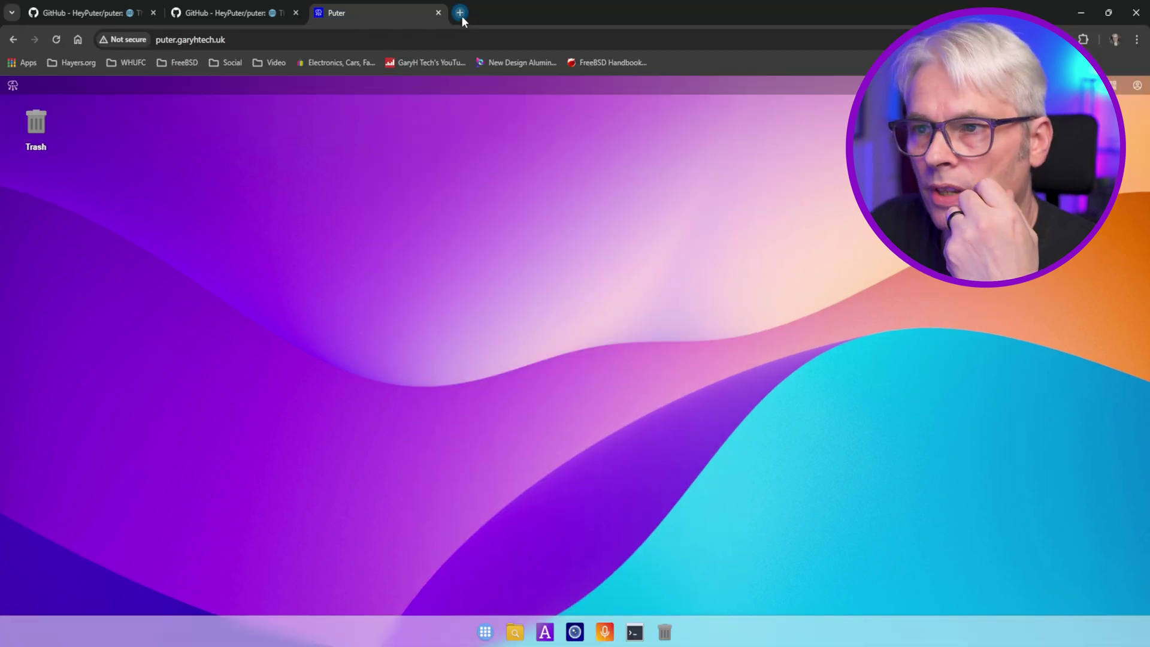
- Check the self-hosted app list, then open puter.com's App Center and select its /app/app-center path
left_click(461, 13)
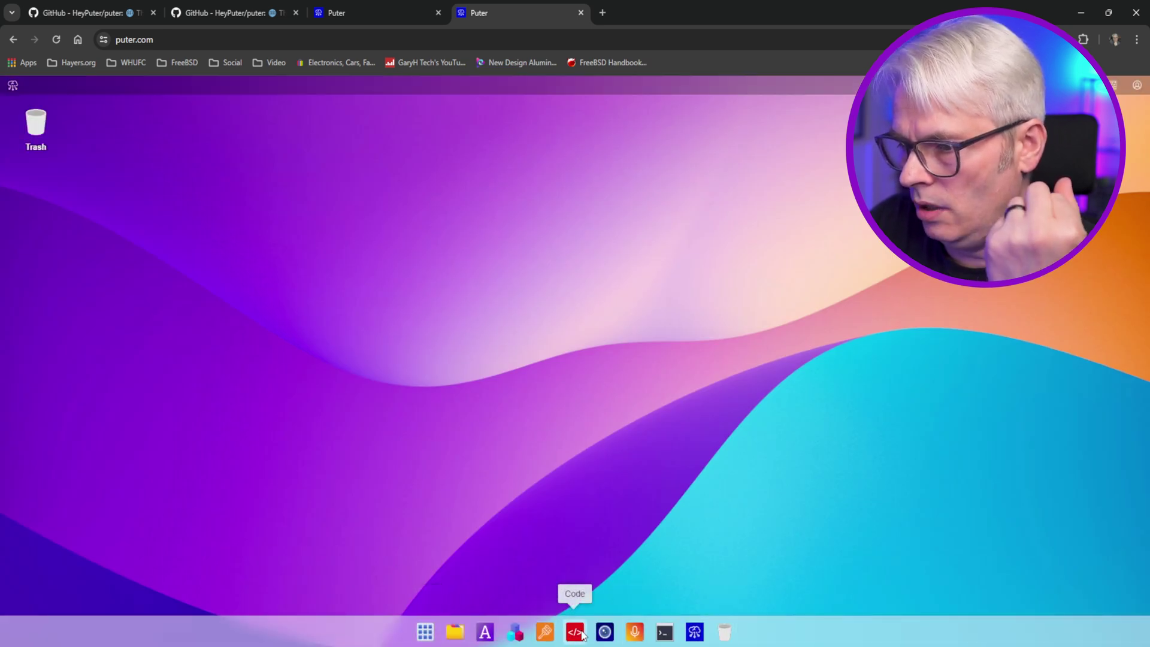
left_click(357, 9)
left_click(485, 632)
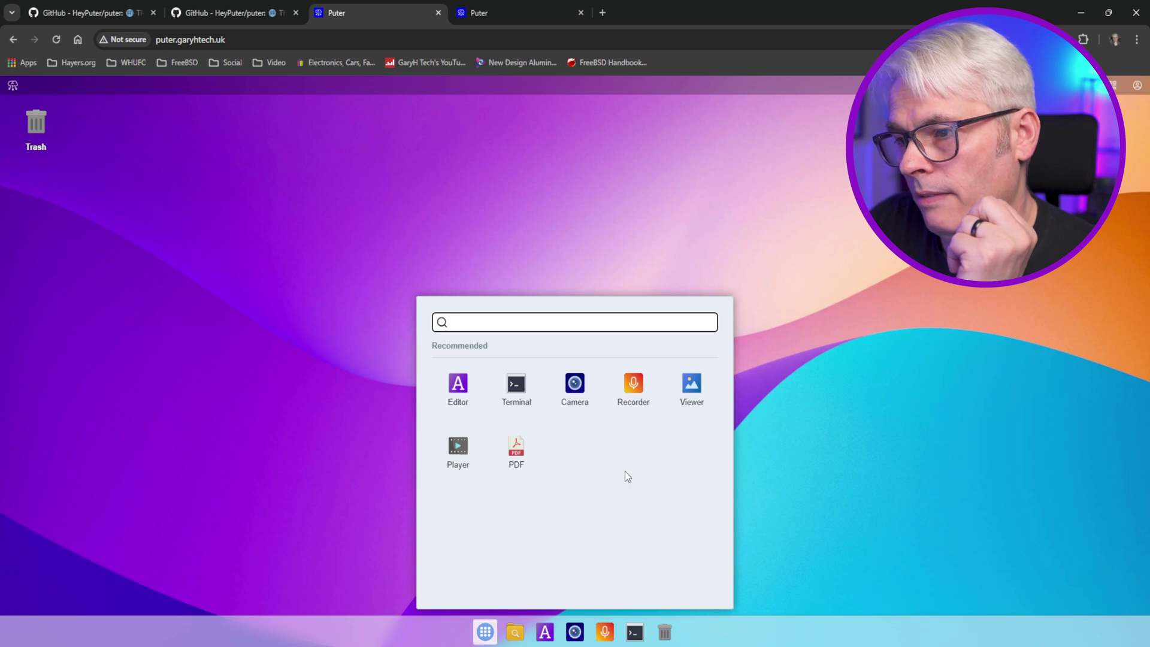
key("ctrl+Tab")
scroll(670, 454, "down", 5)
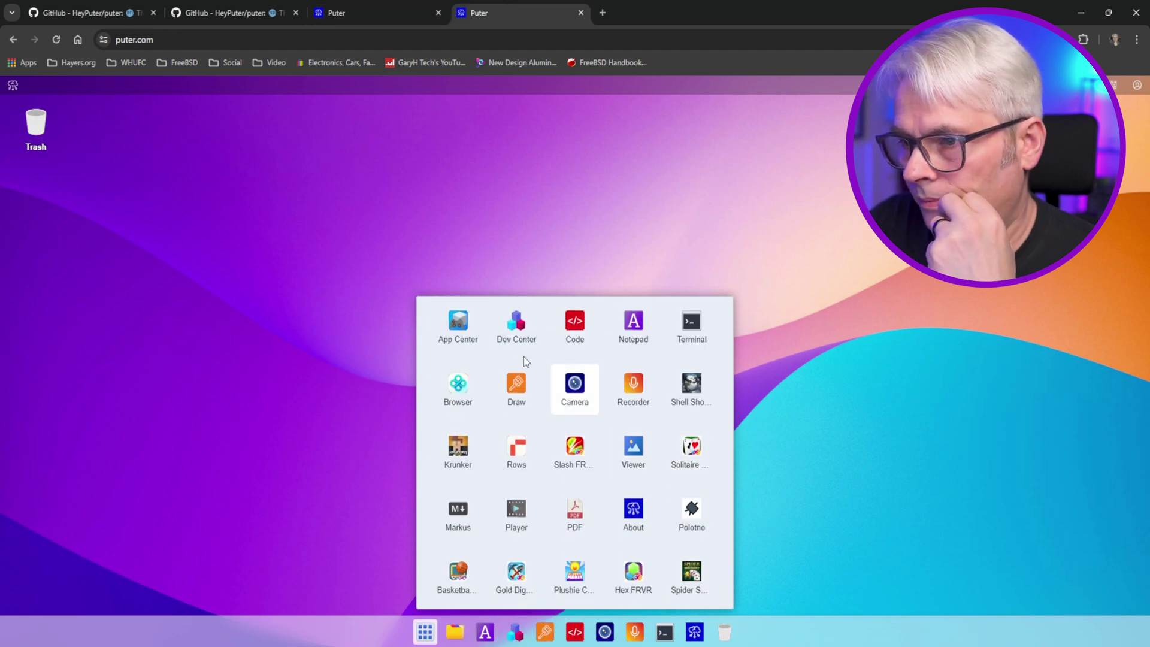
left_click(458, 324)
left_click_drag(242, 40, 212, 43)
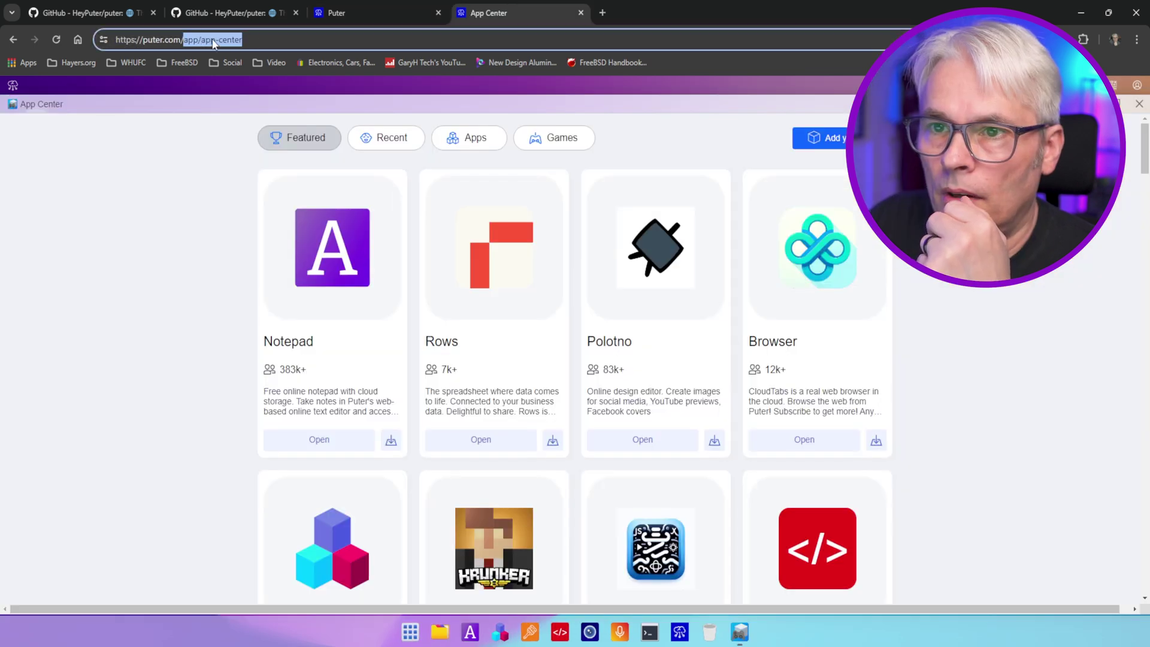
- Load puter.garyhtech.uk/app/app-center, then close the empty app-center window
left_click(346, 21)
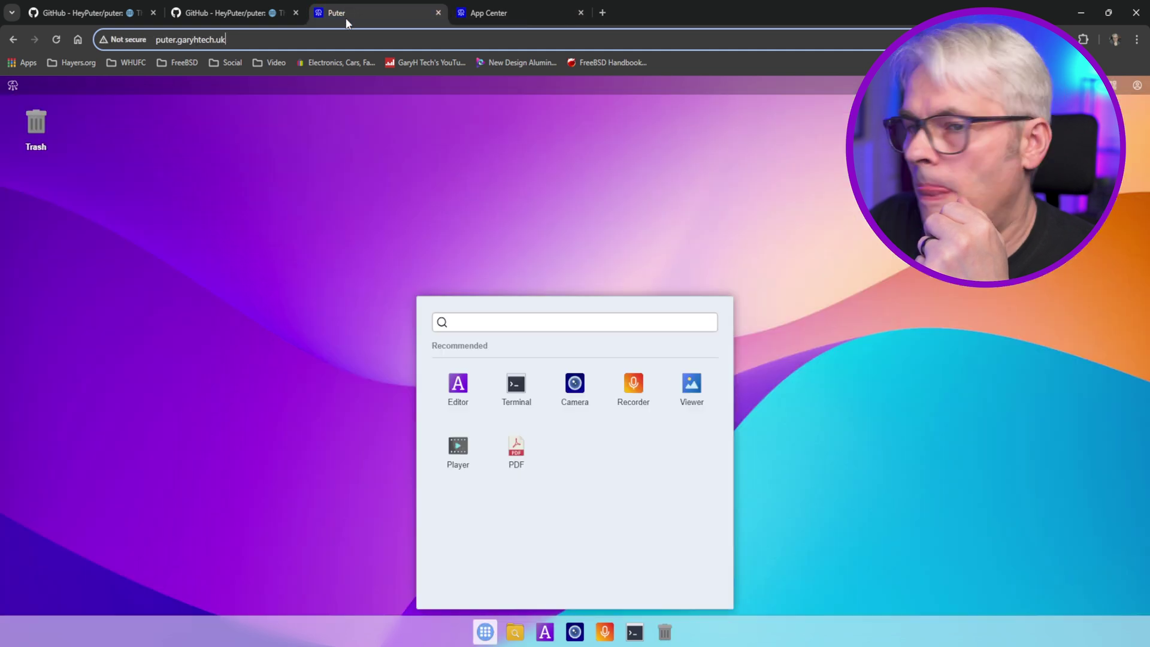
key("ctrl+l")
key("End")
key("ctrl+v")
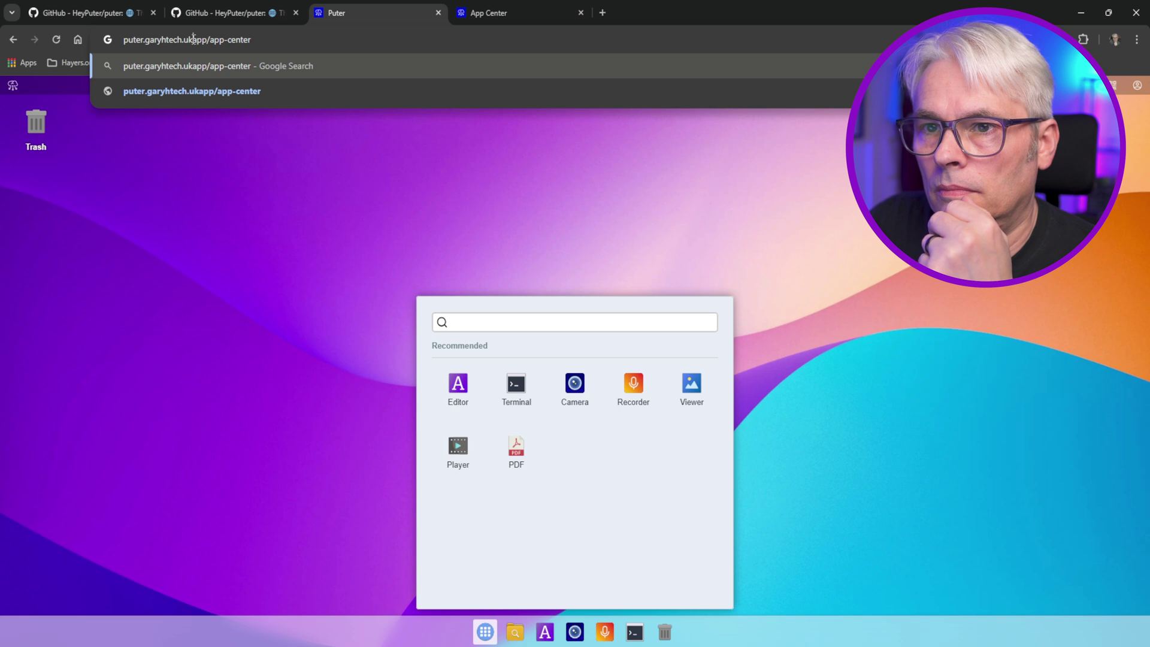
key("Left")
key("Left")
key("Left")
key("Left")
key("Left")
key("Left")
key("Left")
key("Left")
key("Left")
key("Left")
key("Left")
key("Left")
key("Left")
key("Left")
type("/")
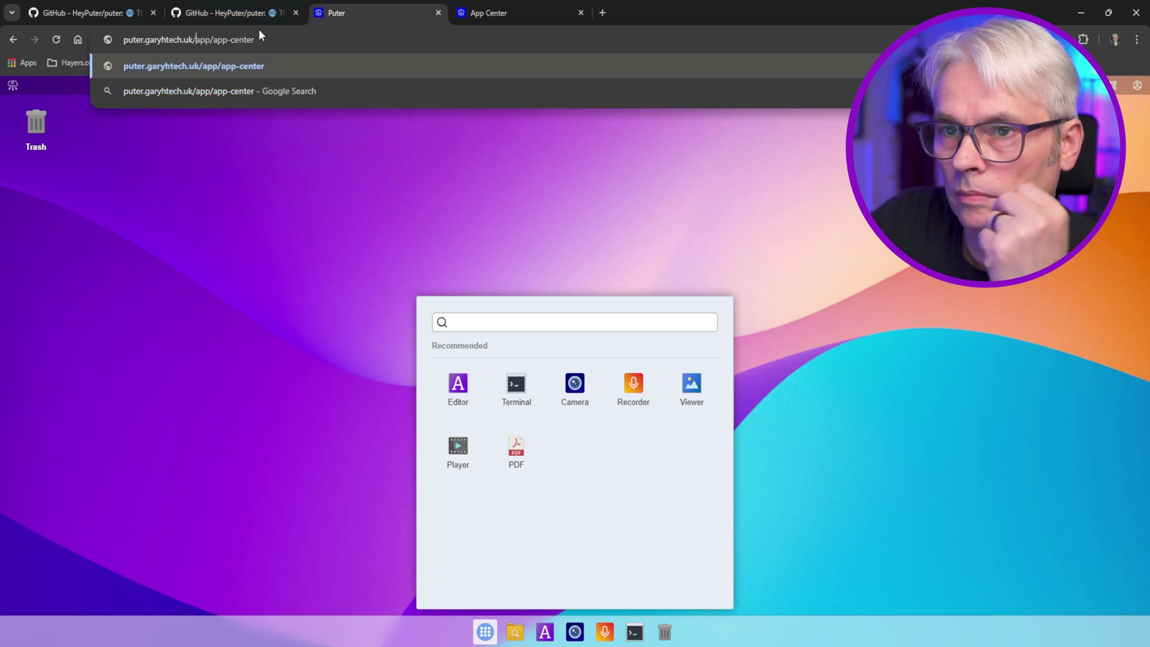
key("Return")
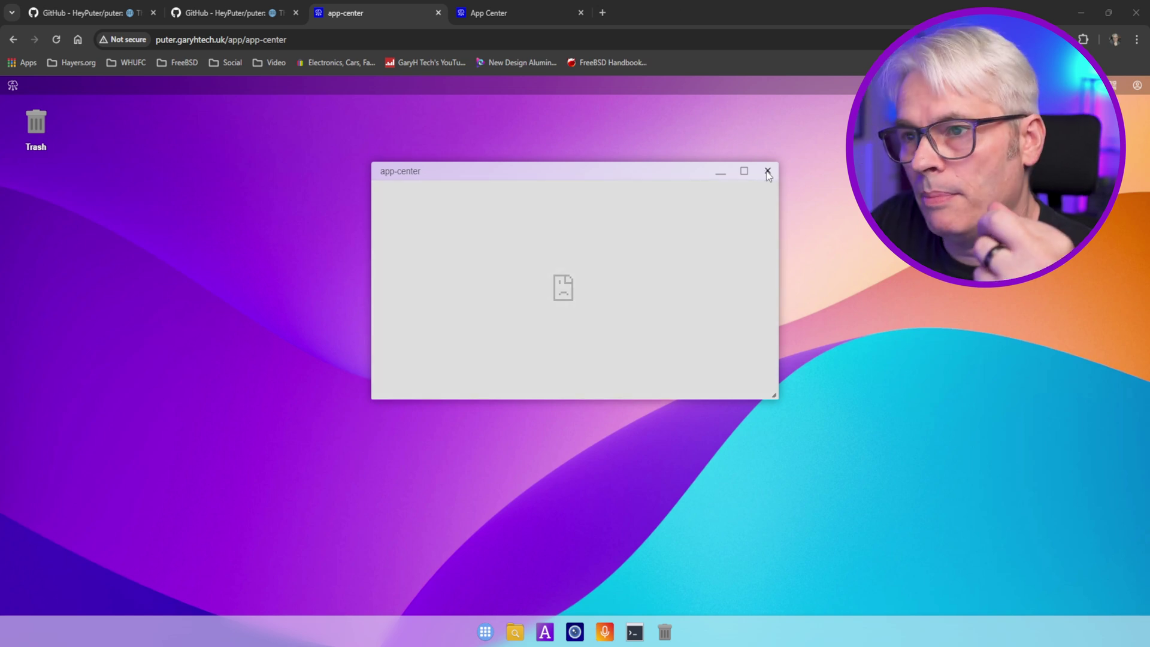
left_click(767, 172)
- Open CloudTabs Browser on puter.com, then load its app path at puter.garyhtech.uk/app/cloudtabs-browserbox
left_click(542, 12)
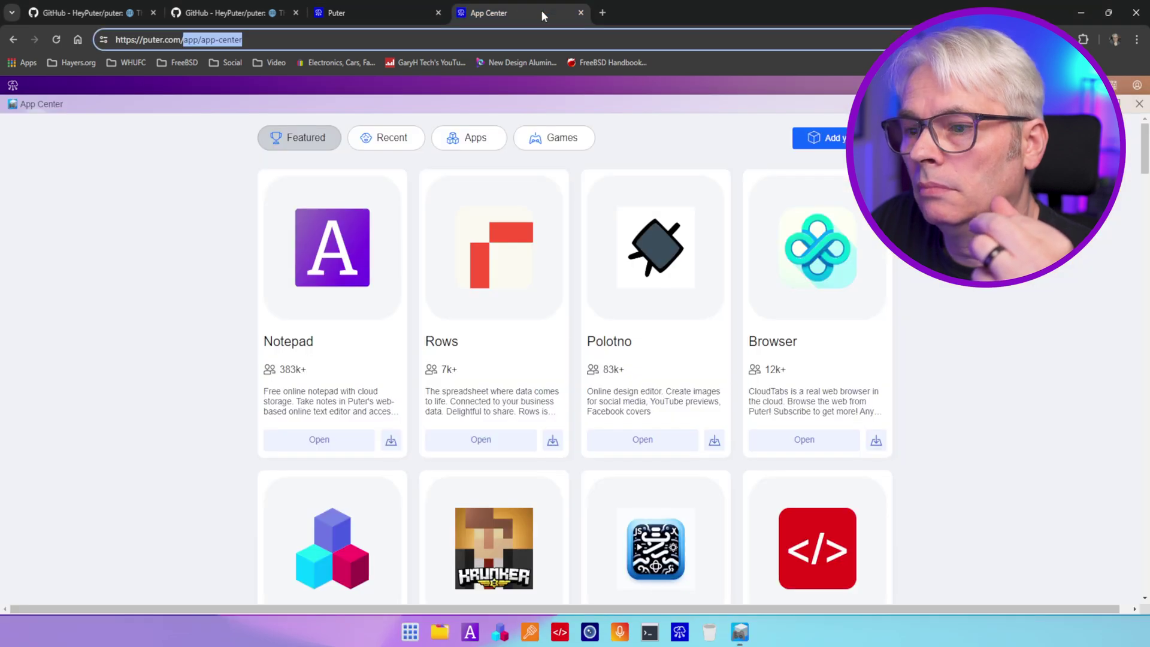
left_click(804, 439)
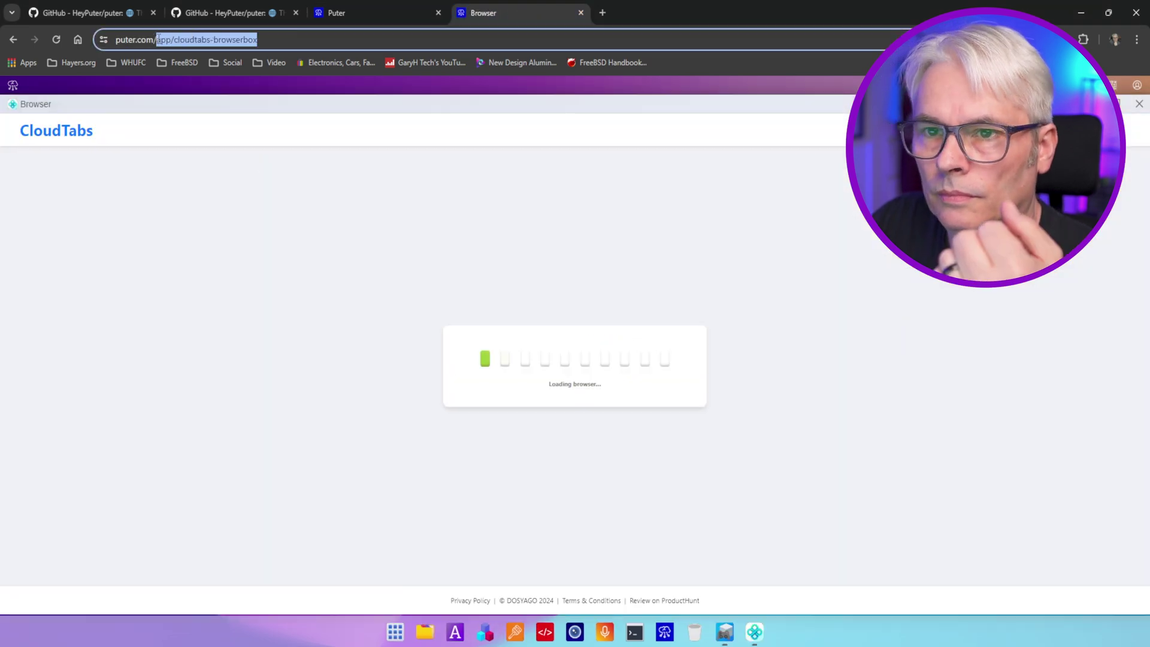
left_click_drag(158, 39, 157, 39)
key("ctrl+c")
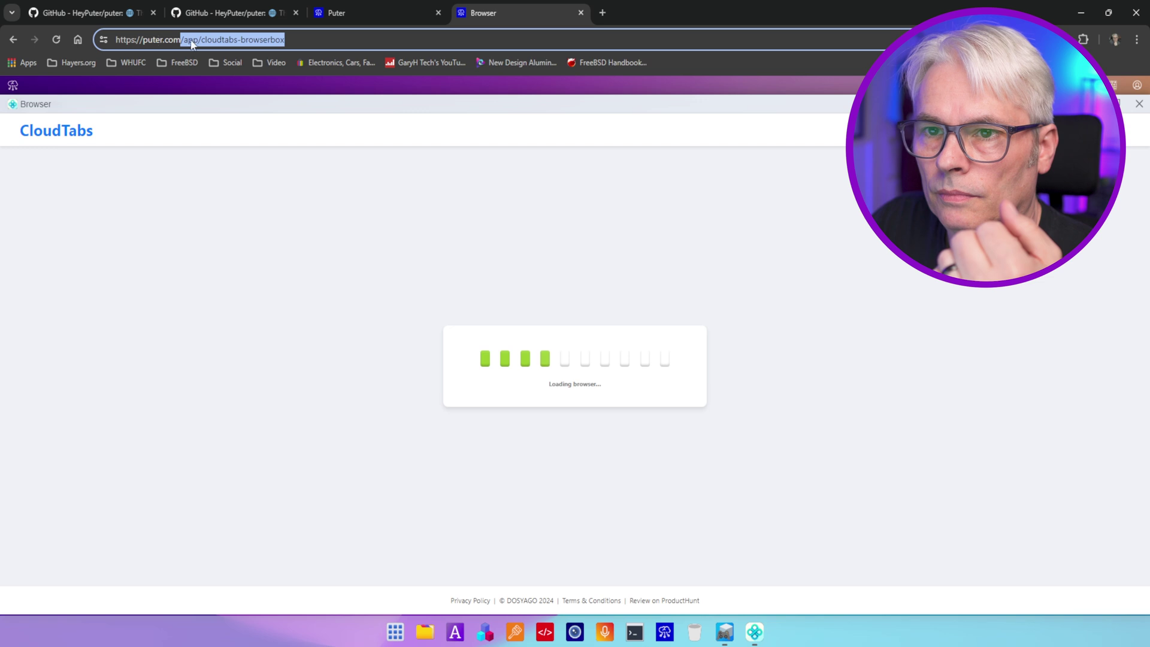
left_click(368, 5)
left_click(236, 40)
left_click(243, 40)
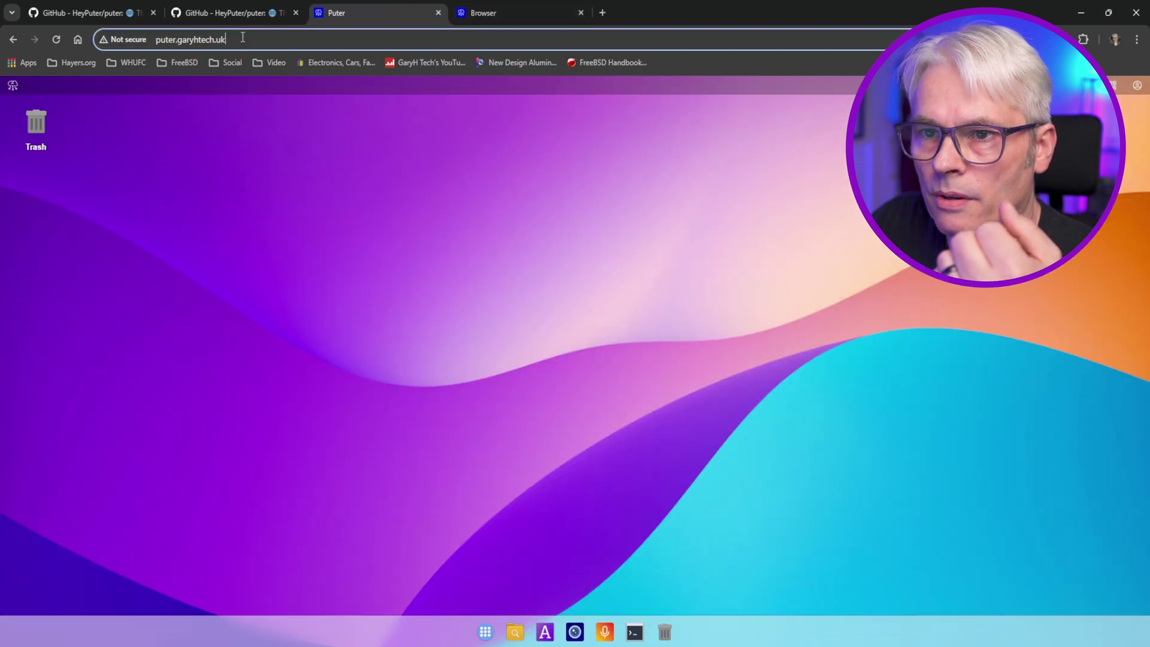
key("ctrl+v")
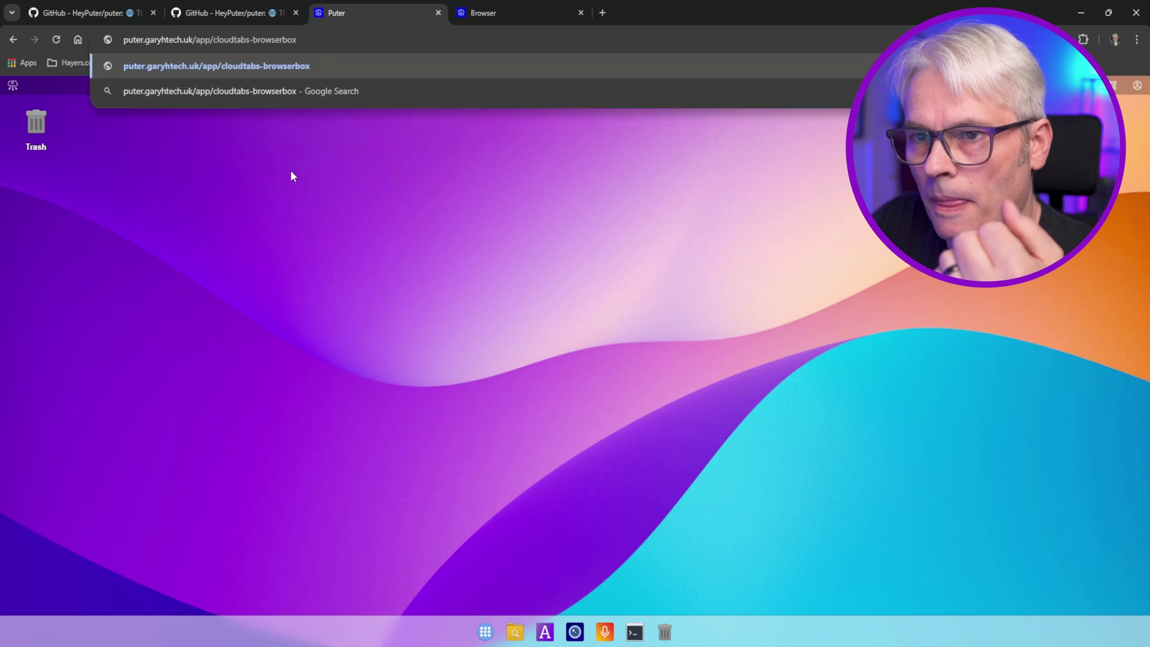
key("Return")
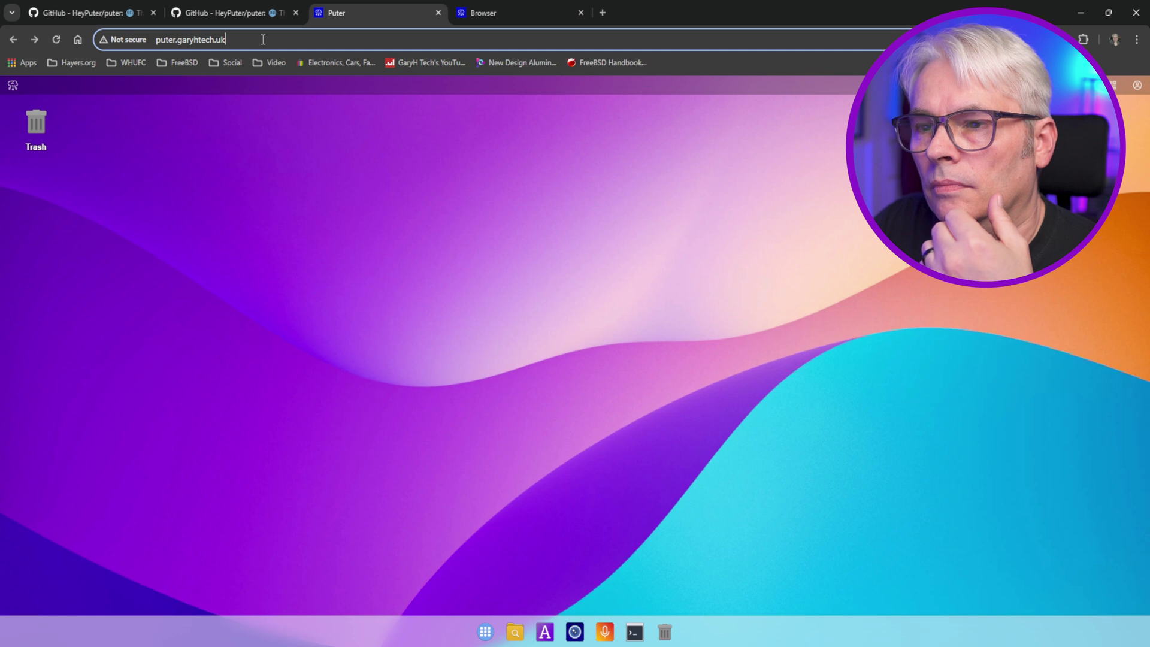
left_click(263, 39)
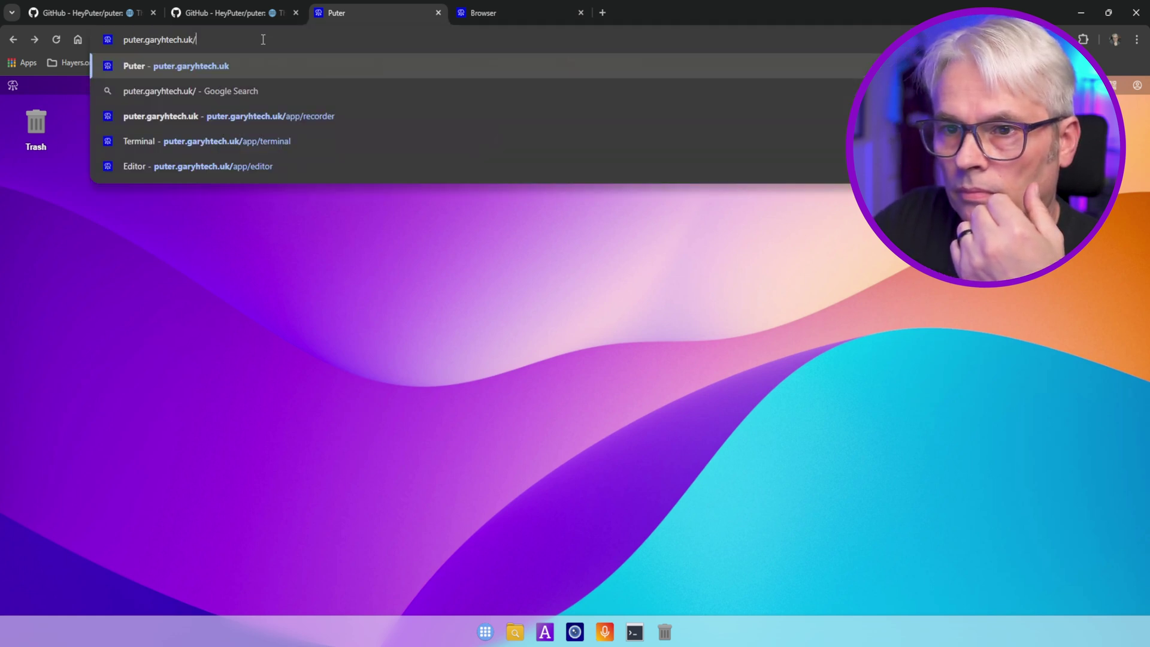
left_click(486, 12)
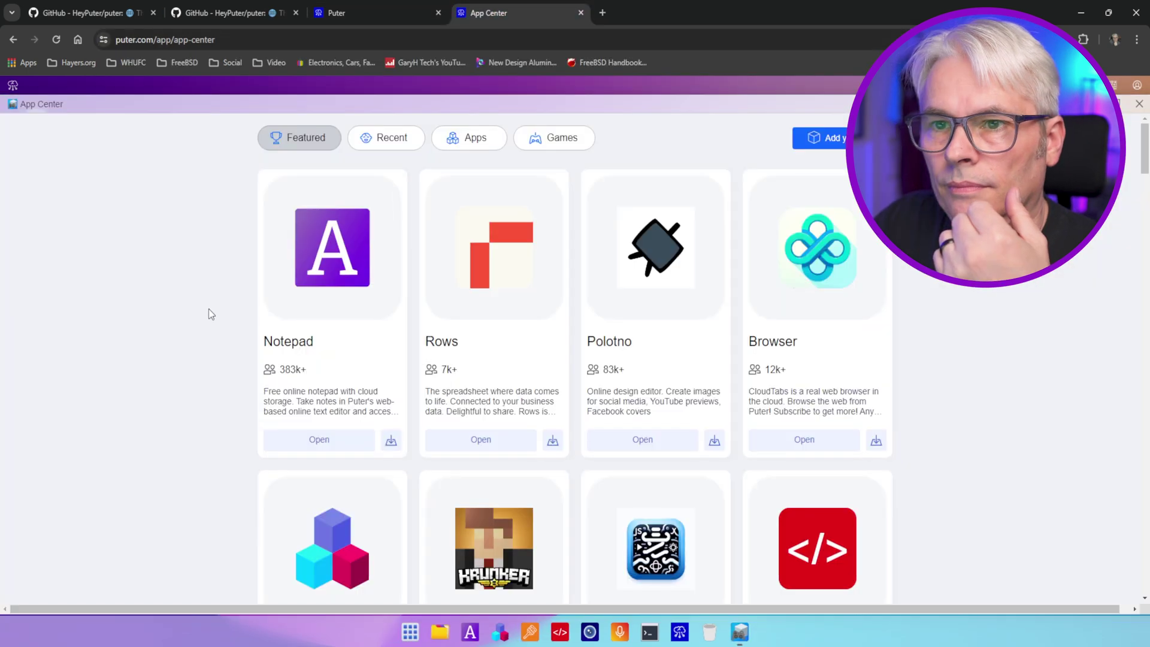
left_click_drag(157, 40, 242, 40)
key("ctrl+c")
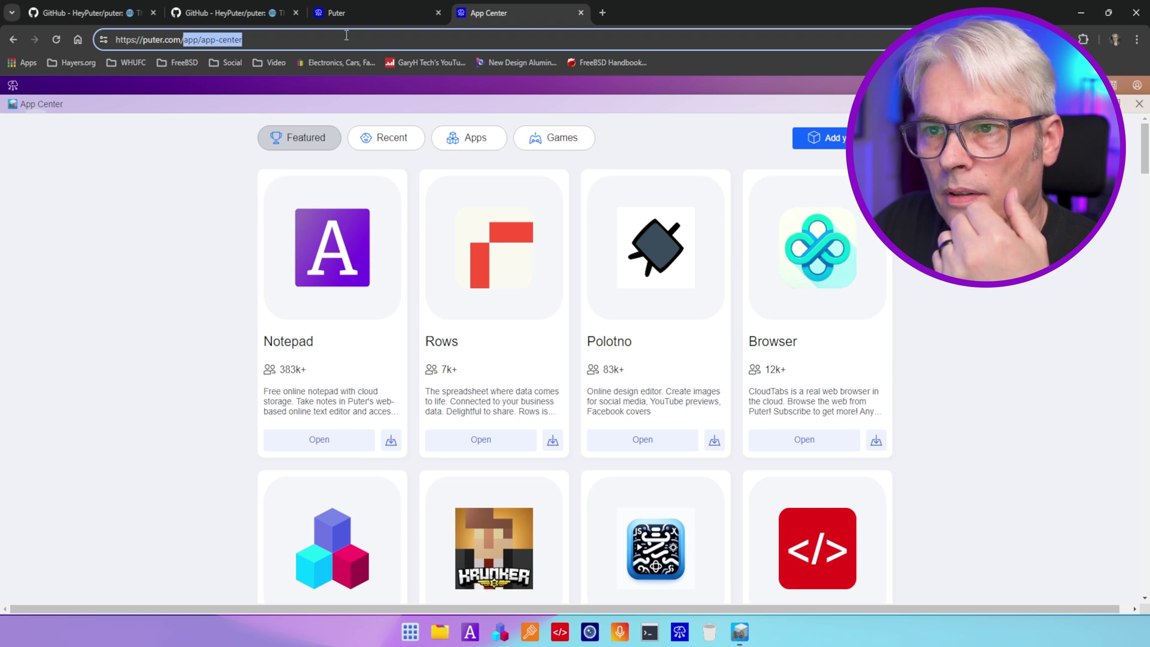
left_click(342, 13)
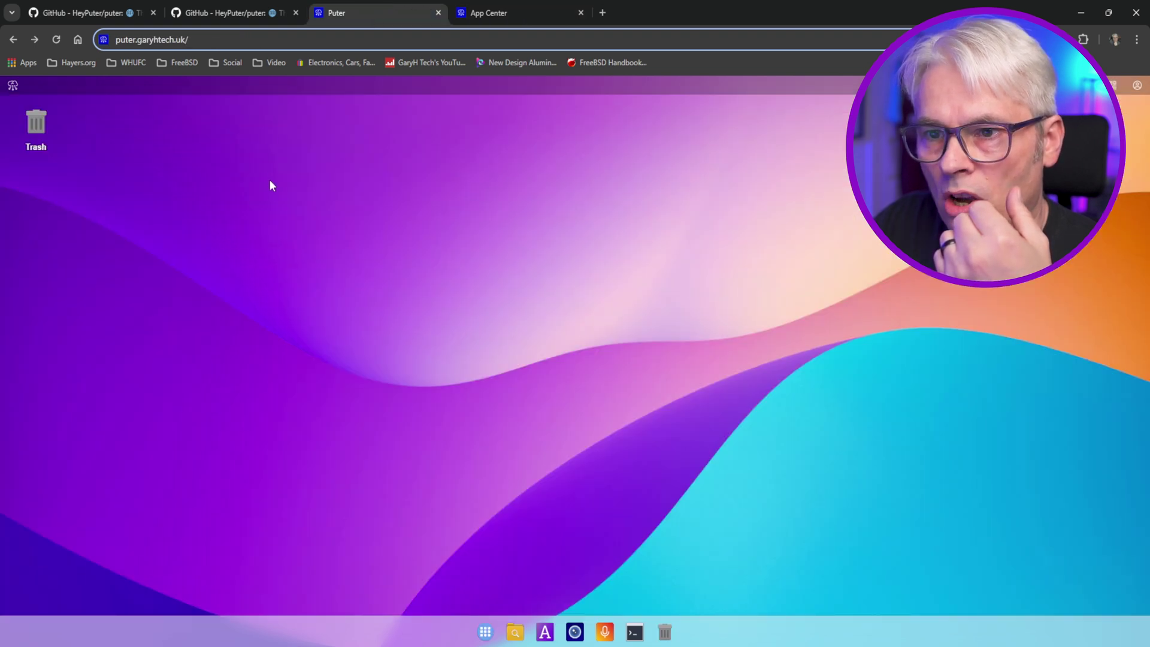
key("ctrl+v")
key("Return")
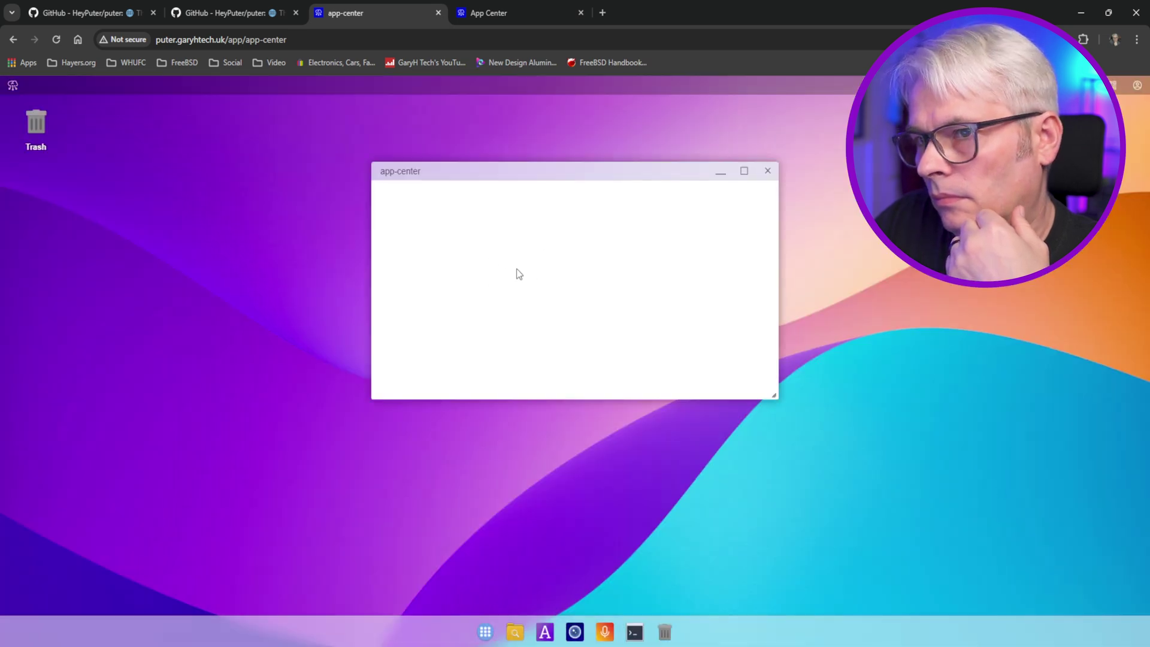
left_click(744, 171)
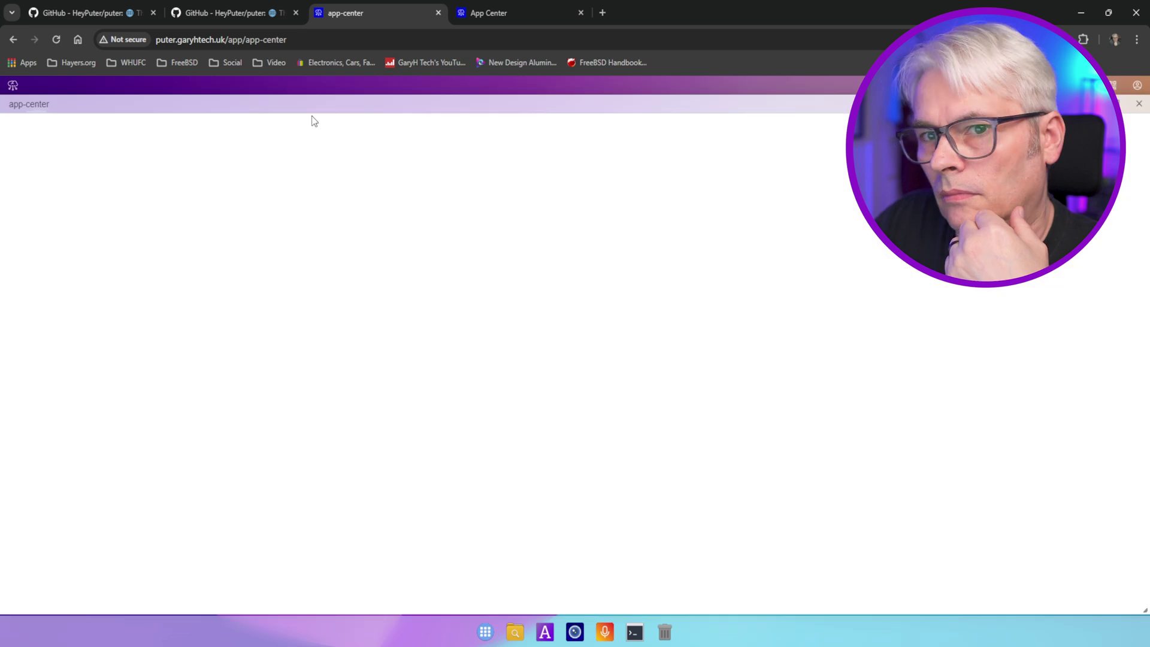
left_click(1137, 105)
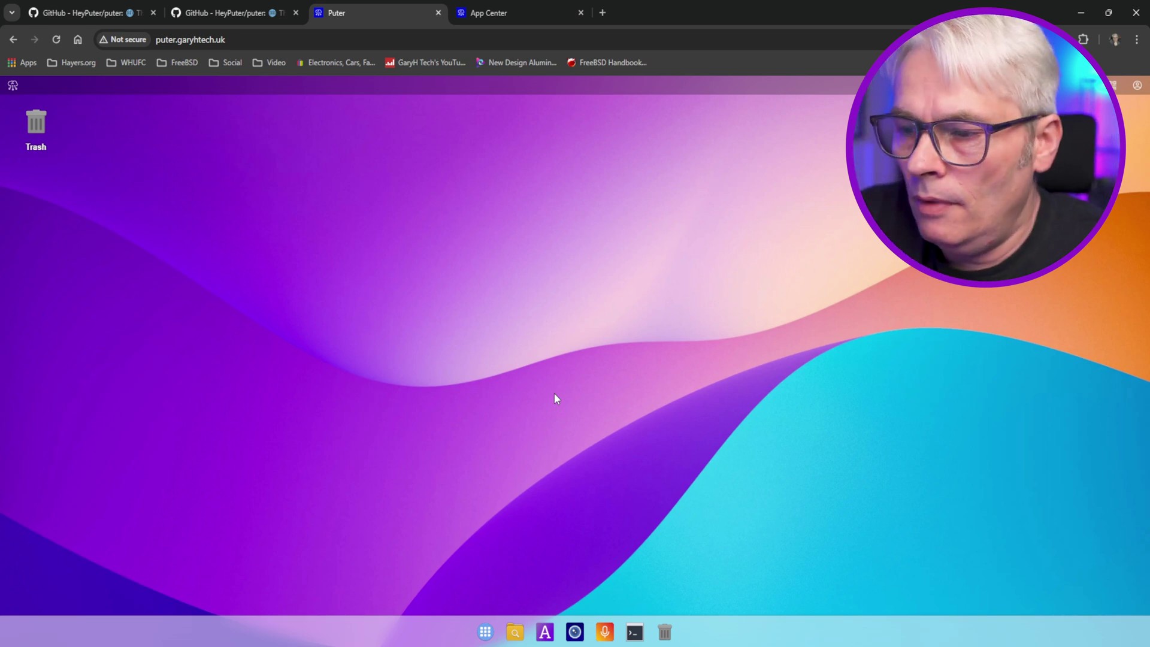
left_click(547, 3)
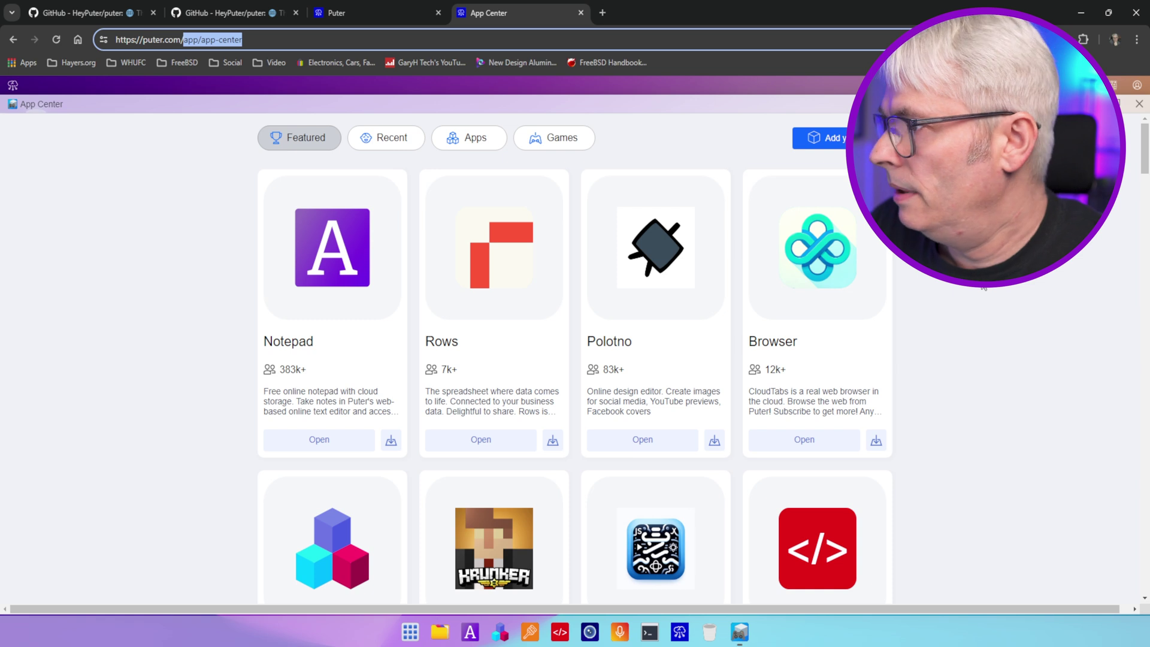
- Scroll through puter.com's full App Center list, return to the top, and close the window
scroll(984, 288, "down", 4)
scroll(983, 287, "down", 2)
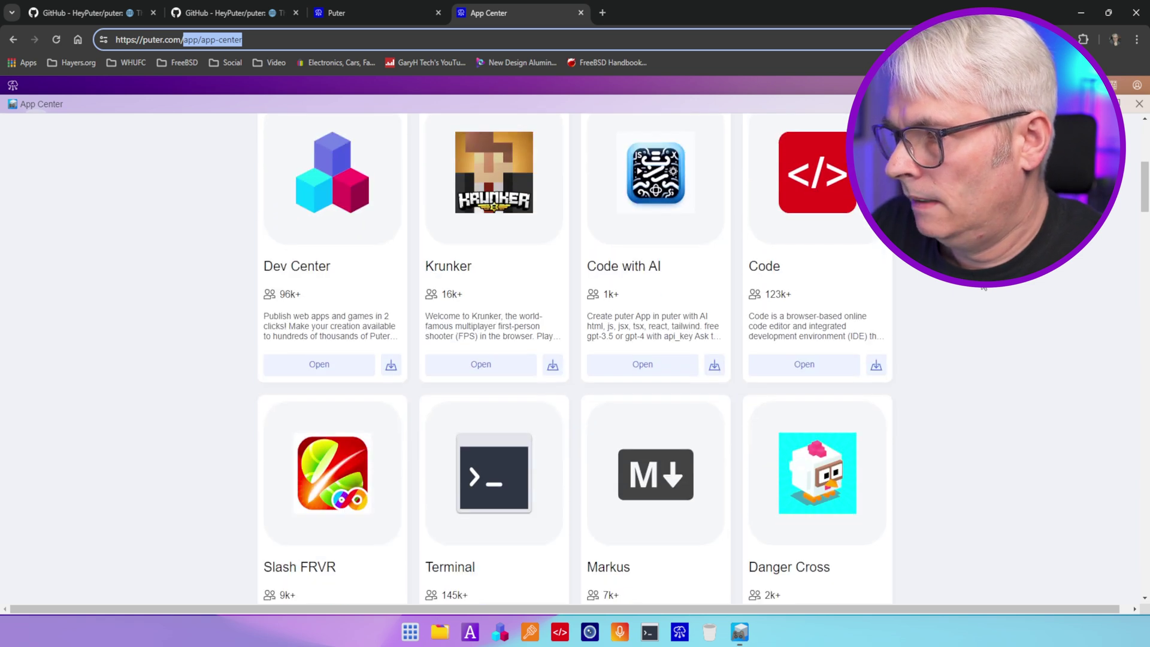
scroll(983, 288, "down", 15)
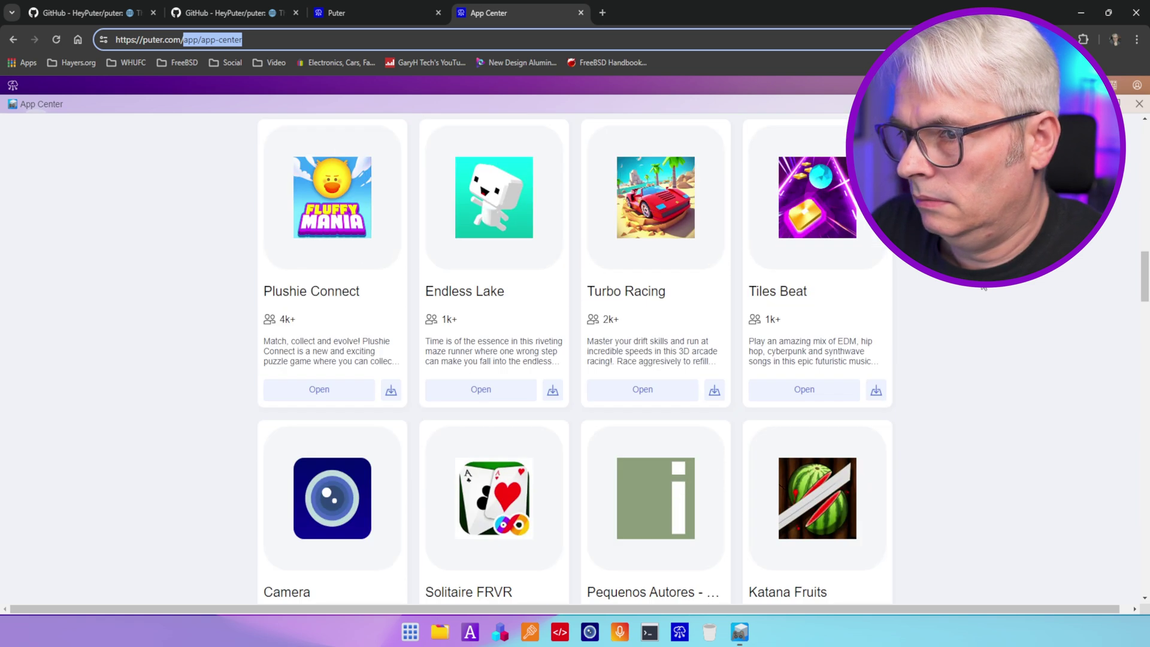
scroll(983, 288, "down", 20)
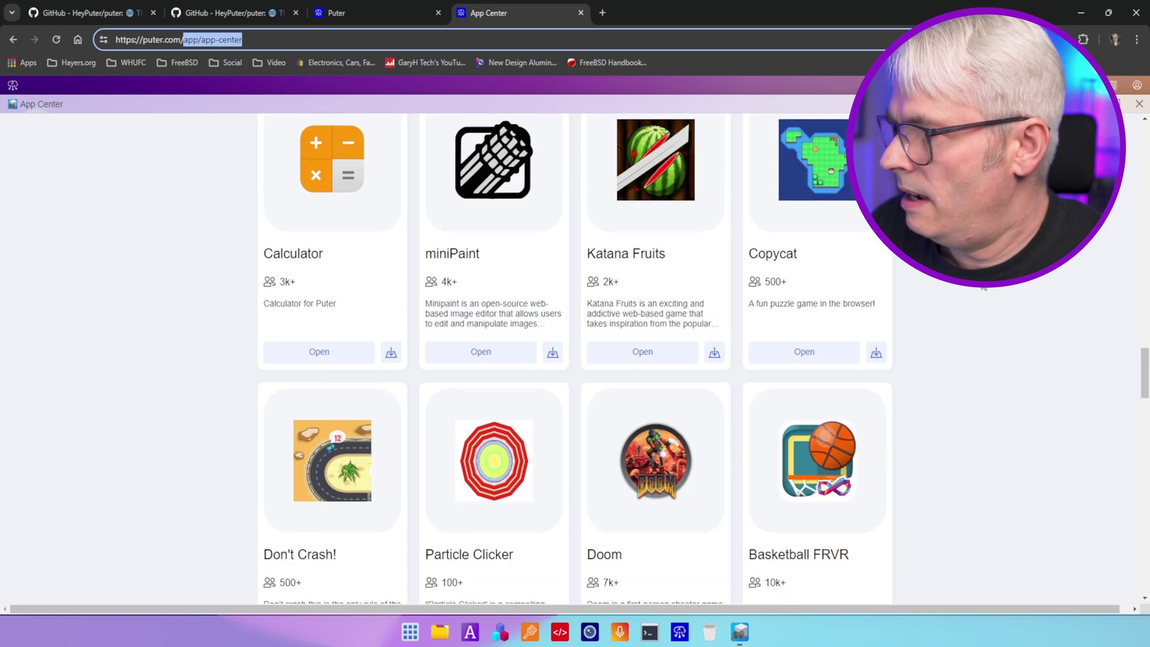
scroll(983, 287, "down", 20)
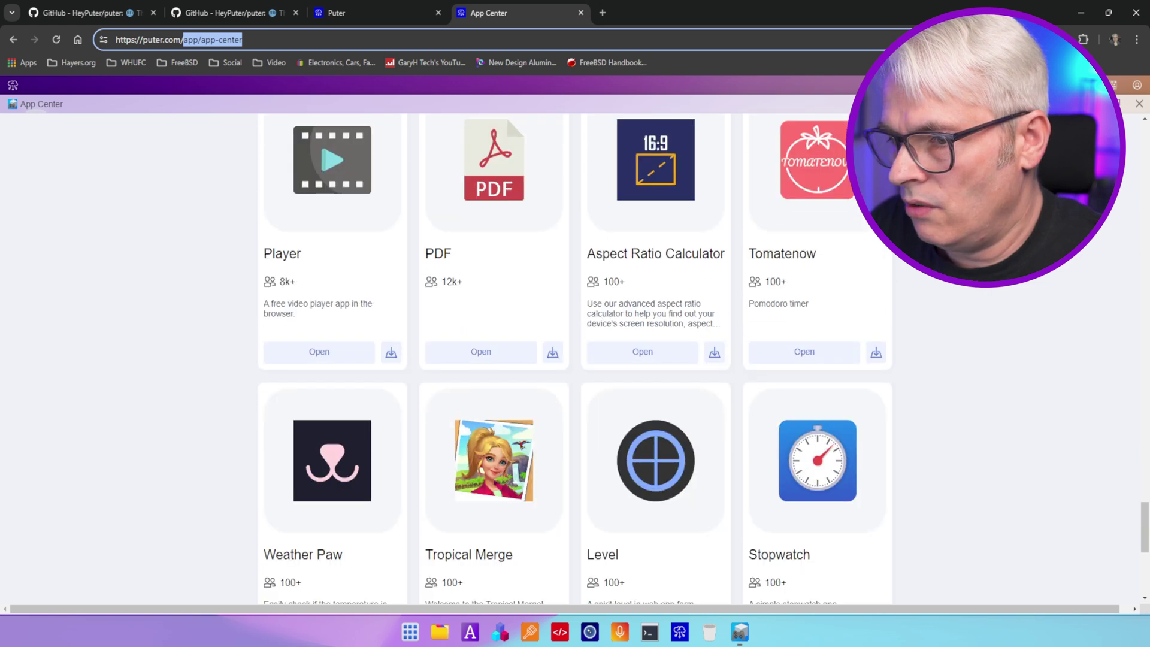
scroll(967, 336, "down", 2)
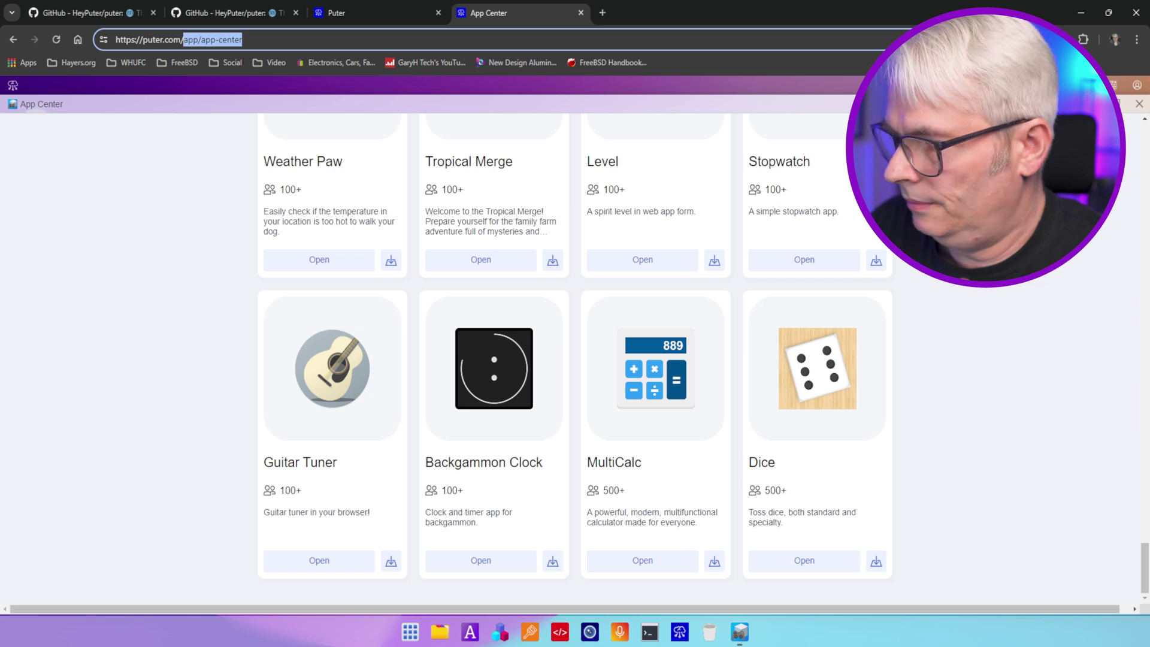
left_click(964, 378)
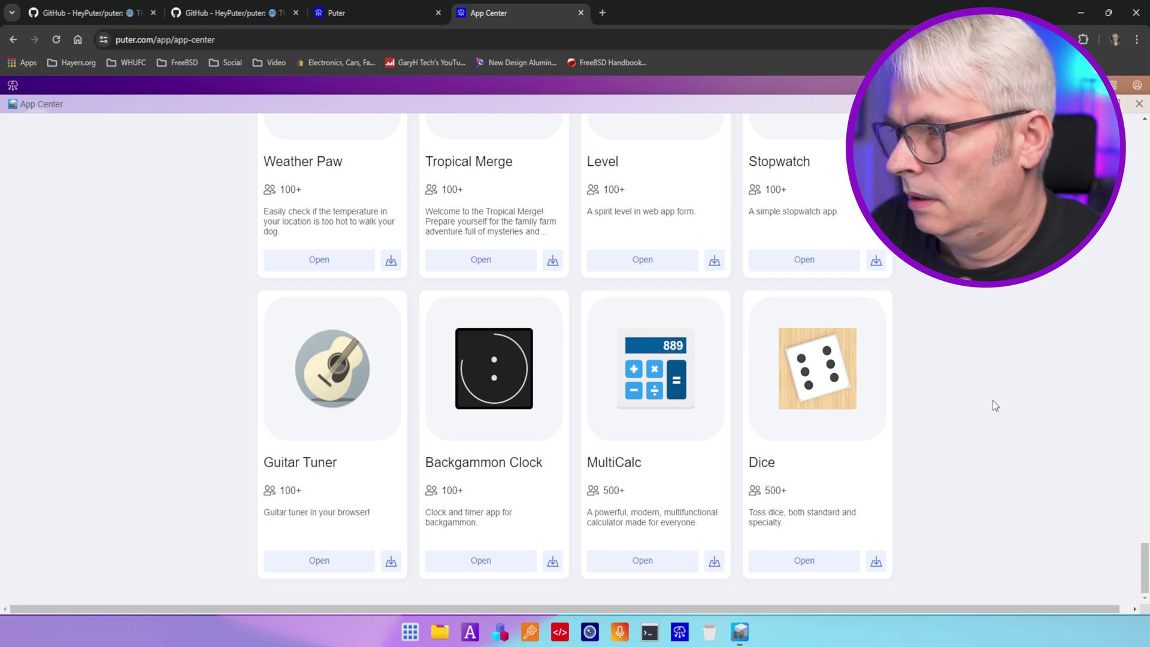
middle_click(998, 451)
scroll(998, 450, "up", 20)
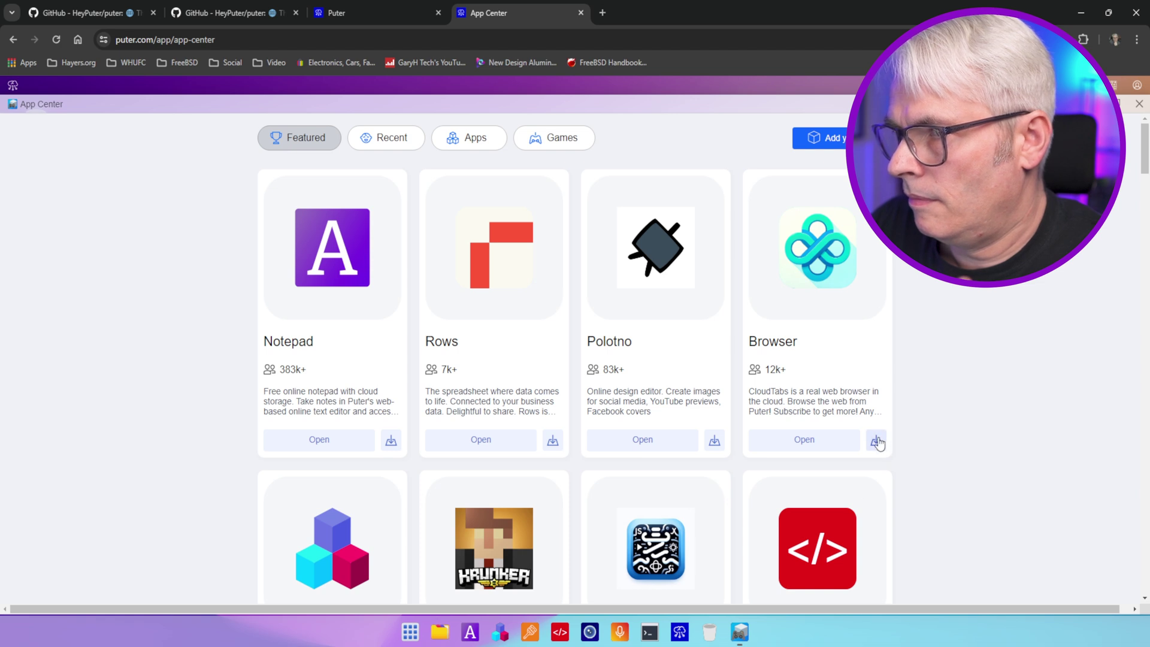
left_click(1138, 104)
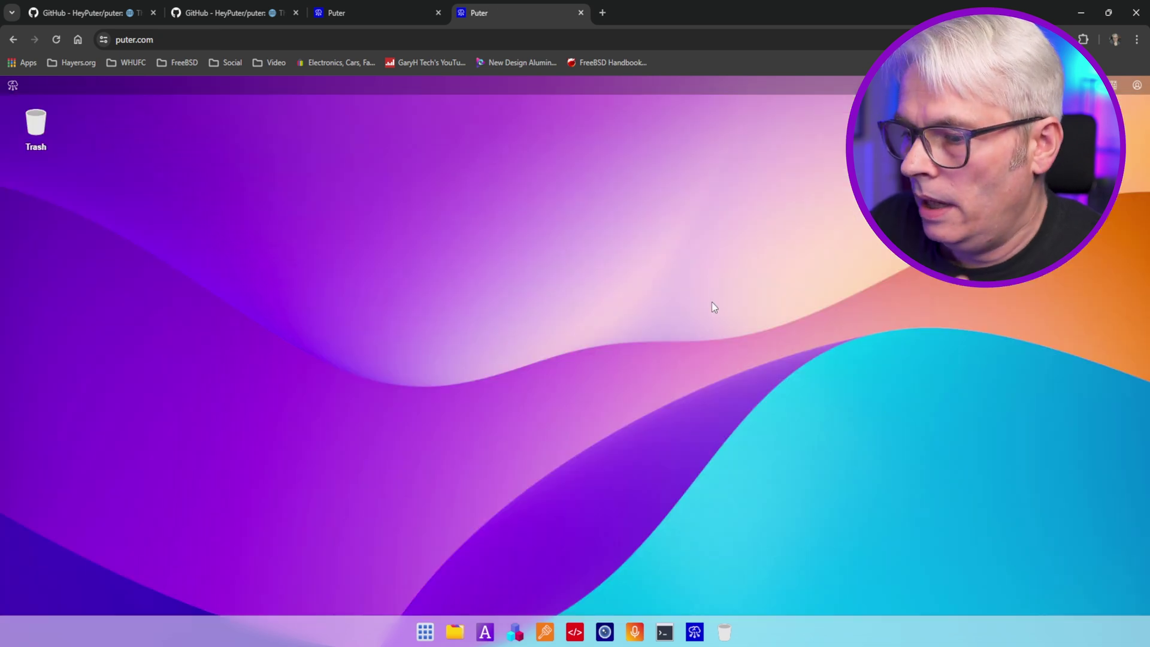